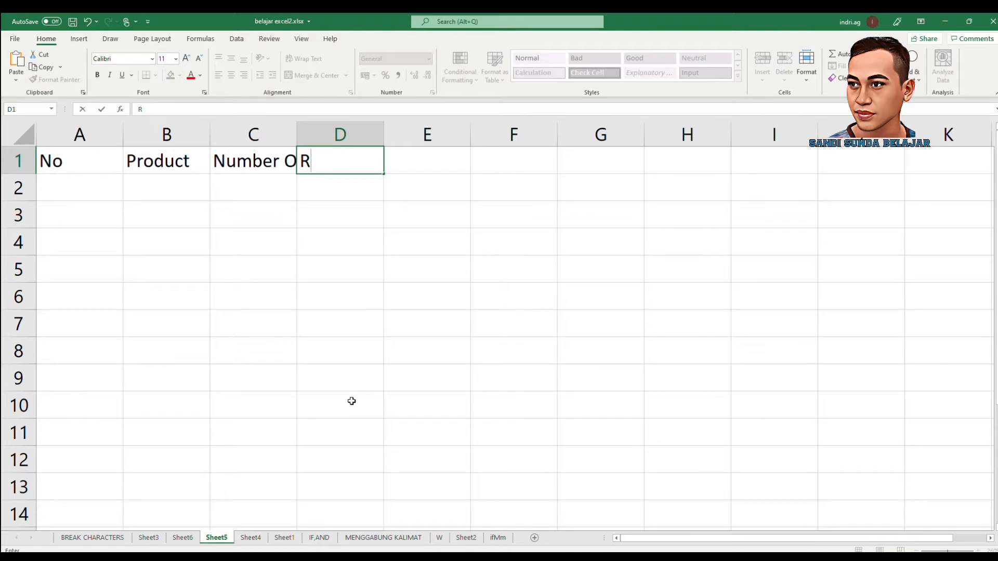
Enter the header Result in D1 and widen column C to fit the Number Of Time header
{"action": "type", "text": "esult"}
{"action": "double_click", "coordinate": [299, 137]}
{"action": "left_click", "coordinate": [312, 196]}
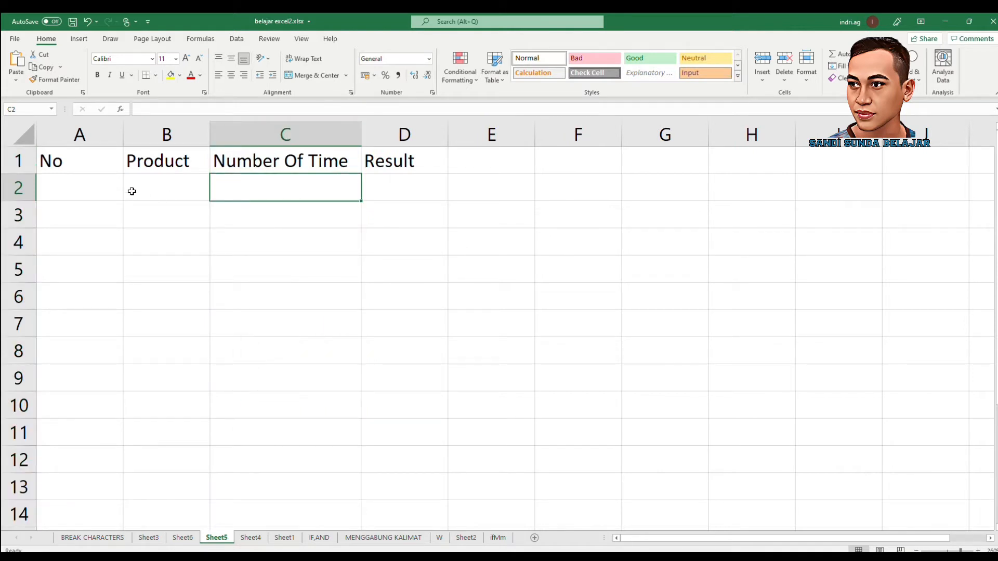
Fill row 2 with number 1, product Pena and number of times 5
{"action": "left_click", "coordinate": [101, 185]}
{"action": "type", "text": "1"}
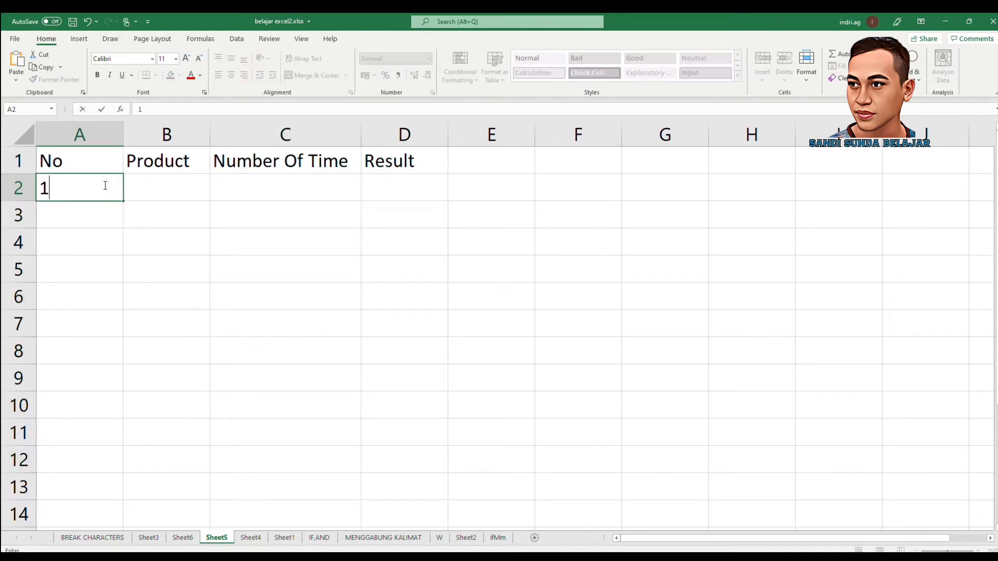
{"action": "key", "text": "Tab"}
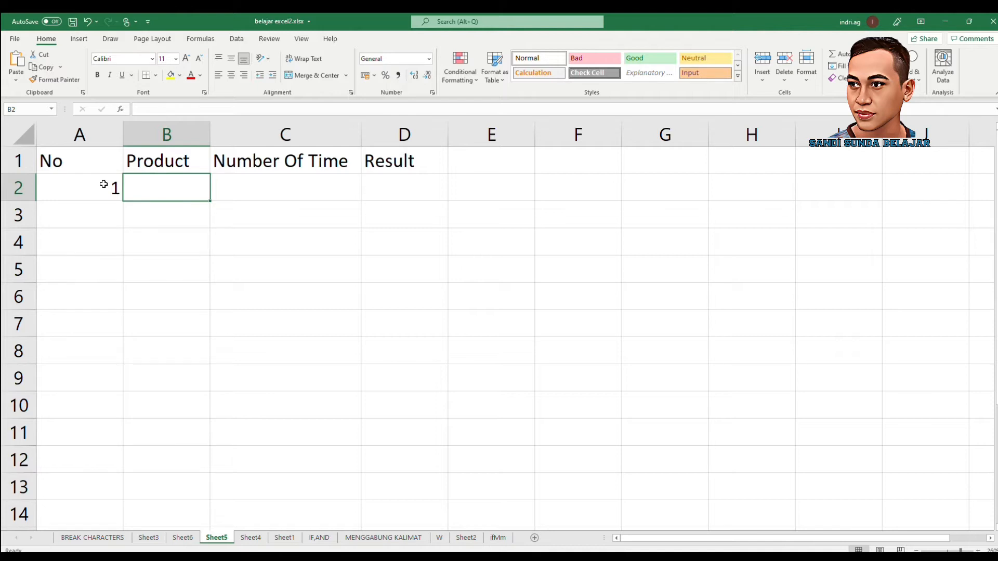
{"action": "type", "text": "Pena"}
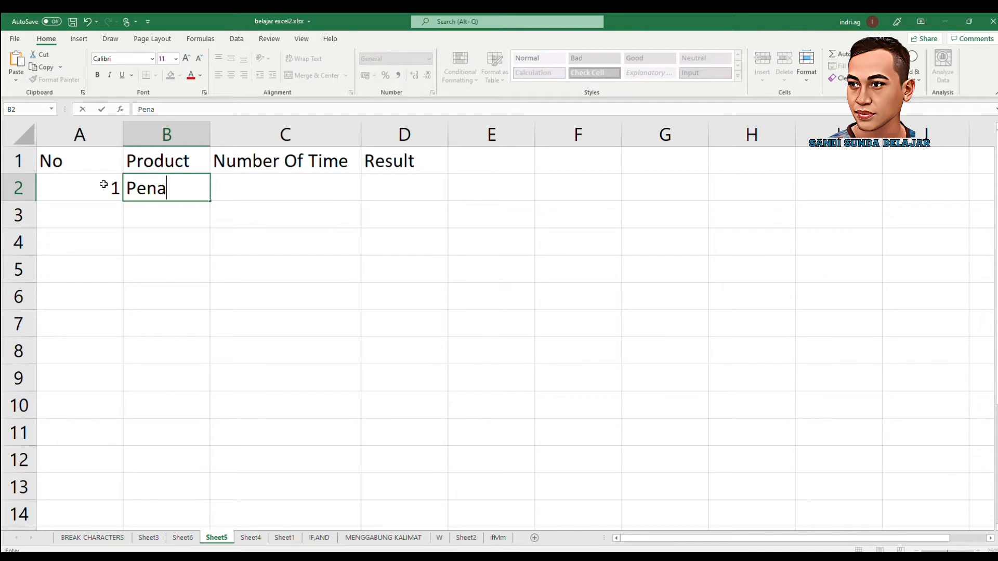
{"action": "key", "text": "Tab"}
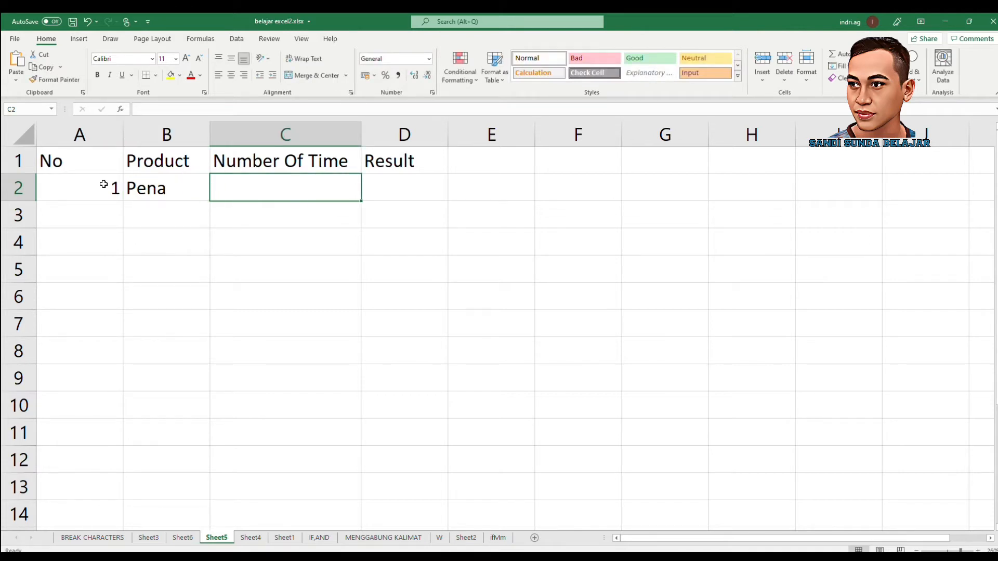
{"action": "type", "text": "5"}
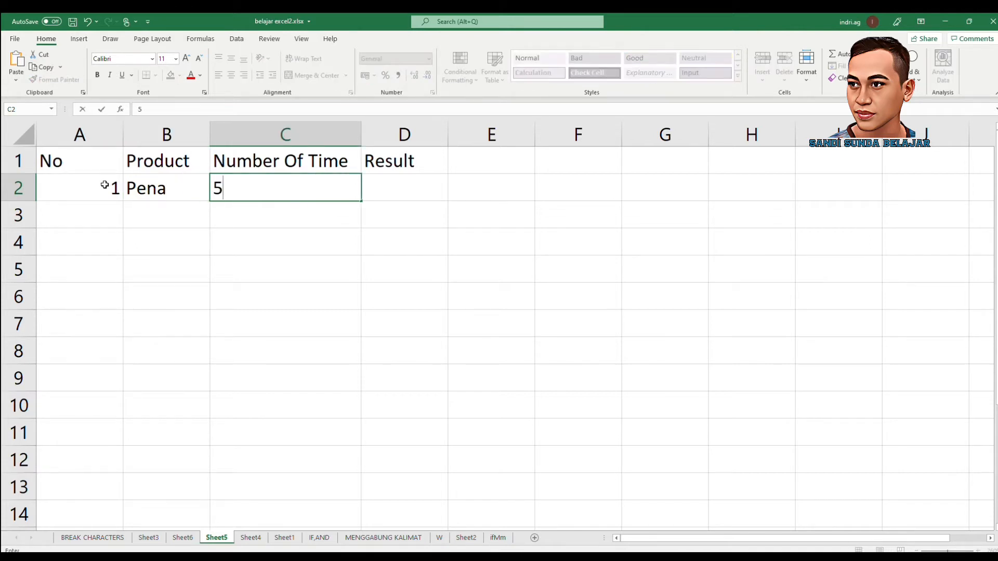
{"action": "key", "text": "Return"}
Fill row 3 with number 2, product Pensil and number of times 6
{"action": "key", "text": "Left"}
{"action": "key", "text": "Left"}
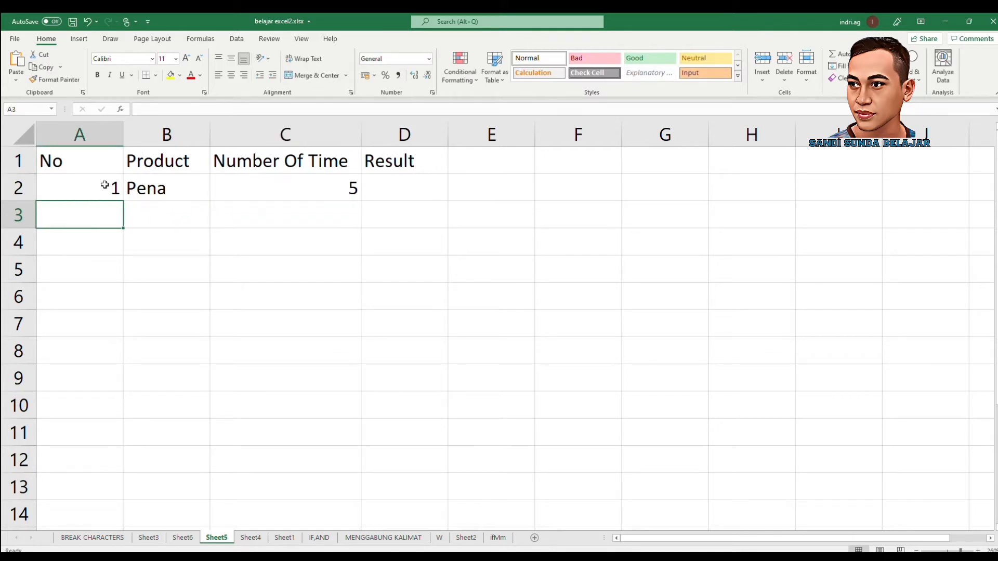
{"action": "type", "text": "2"}
{"action": "key", "text": "Tab"}
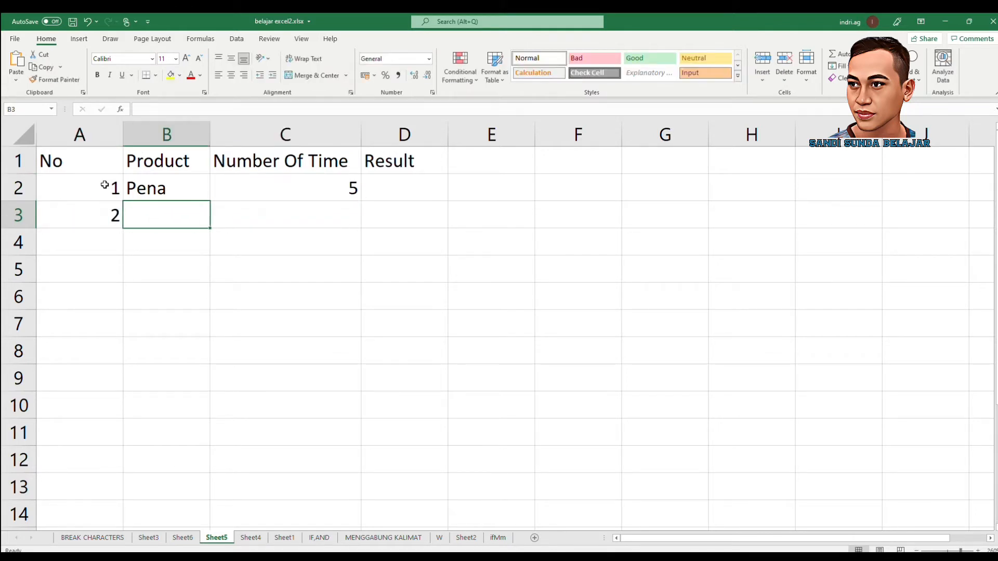
{"action": "type", "text": "Pensil"}
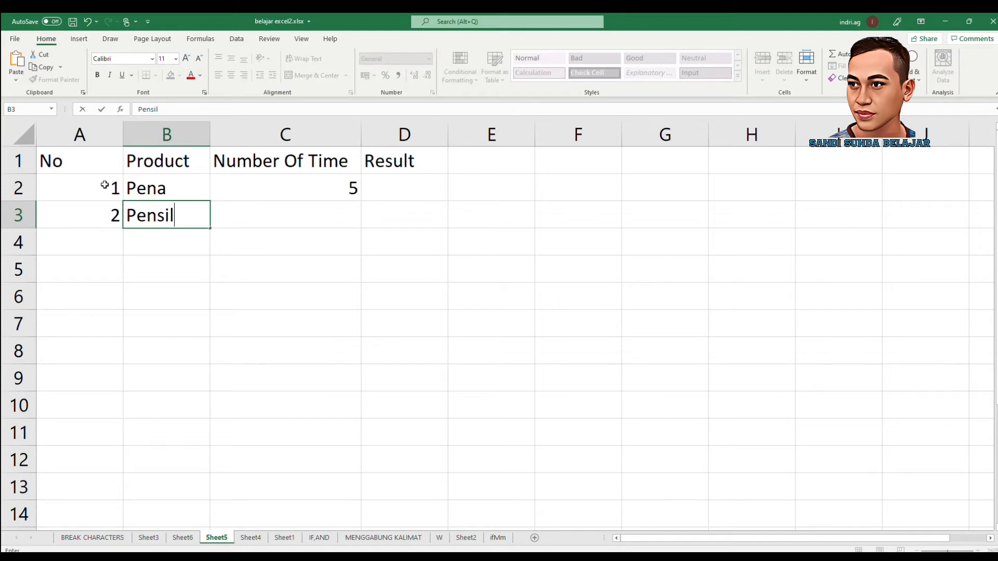
{"action": "key", "text": "Tab"}
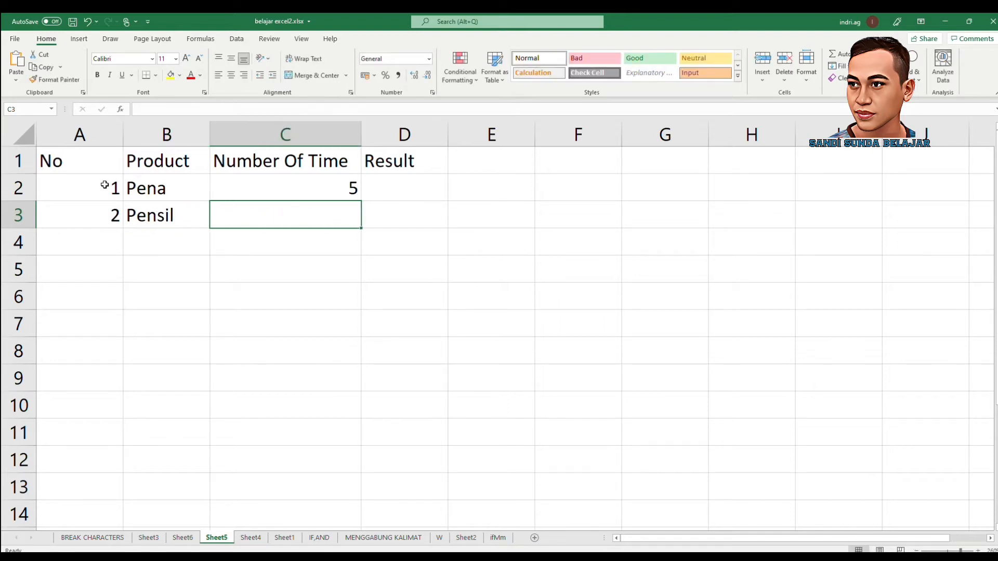
{"action": "type", "text": "6"}
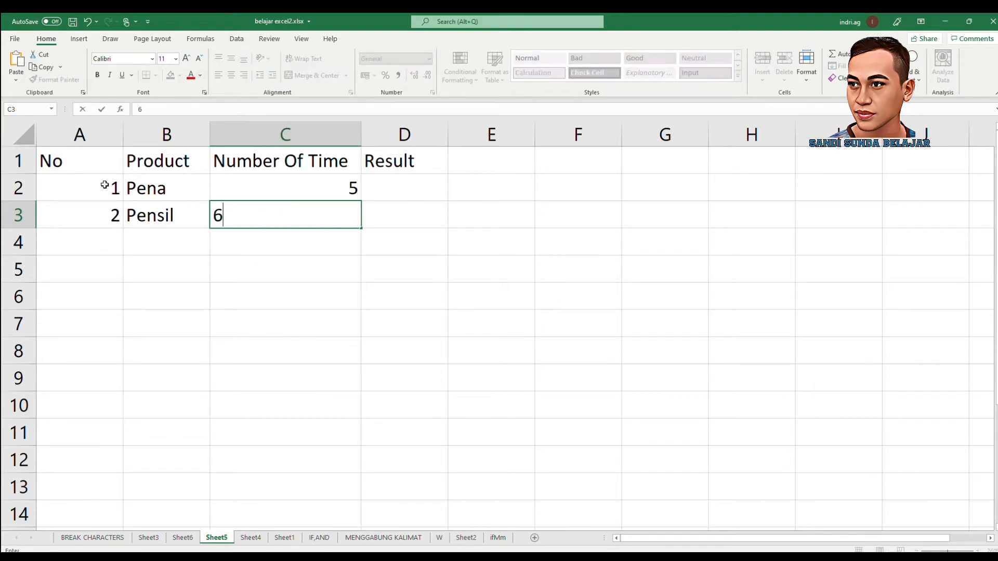
{"action": "key", "text": "Return"}
Fill row 4 with number 3, product Buku and number of times 4
{"action": "key", "text": "Left"}
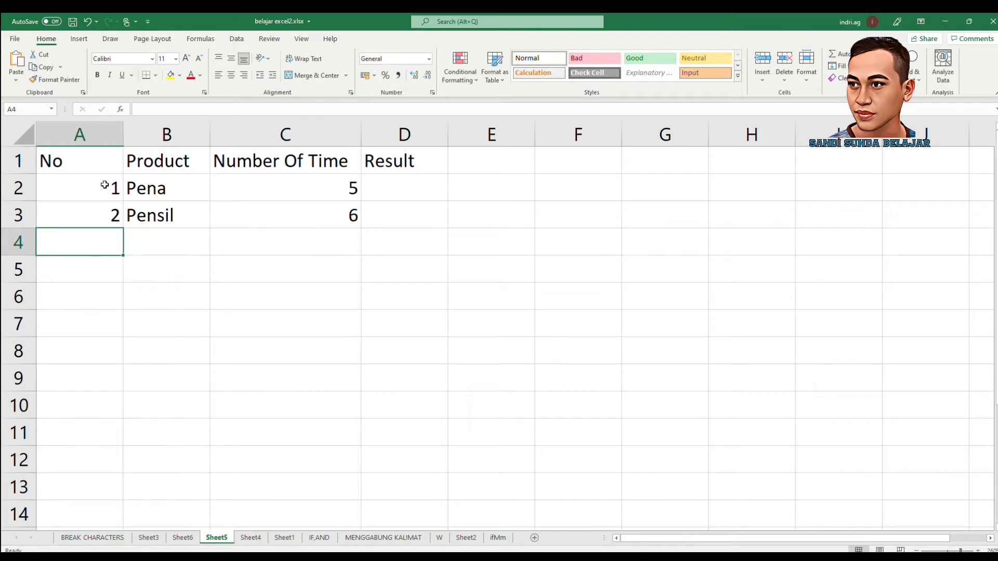
{"action": "type", "text": "3"}
{"action": "key", "text": "Tab"}
{"action": "type", "text": "Buku"}
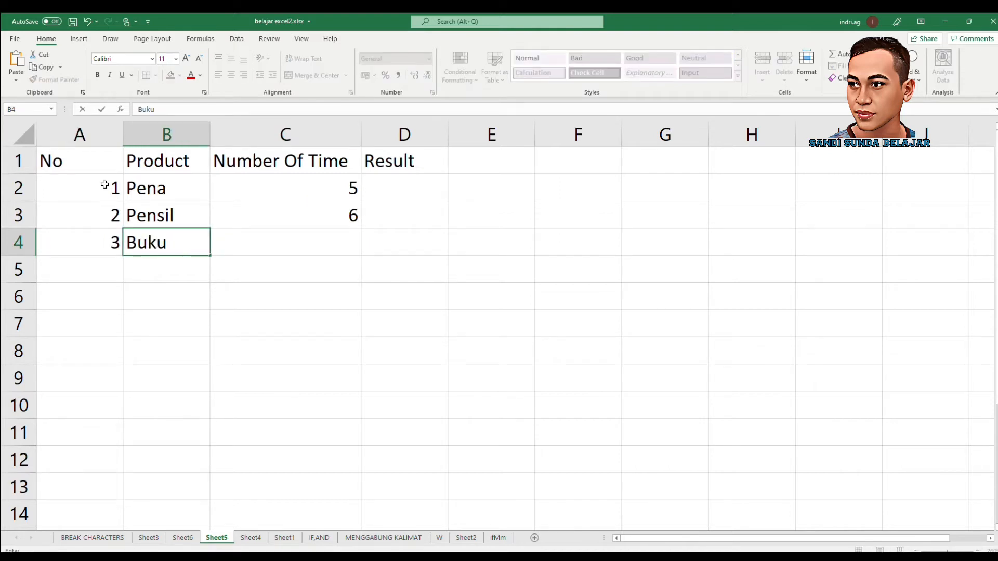
{"action": "key", "text": "Tab"}
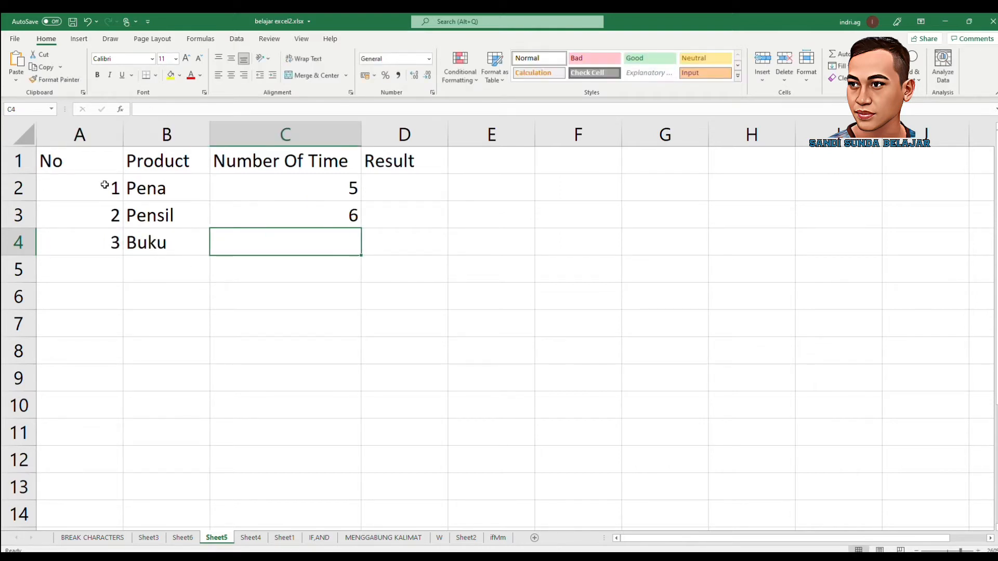
{"action": "type", "text": "4"}
{"action": "key", "text": "Return"}
Fill row 5 with number 4, product Tas and number of times 3
{"action": "key", "text": "Left"}
{"action": "key", "text": "Left"}
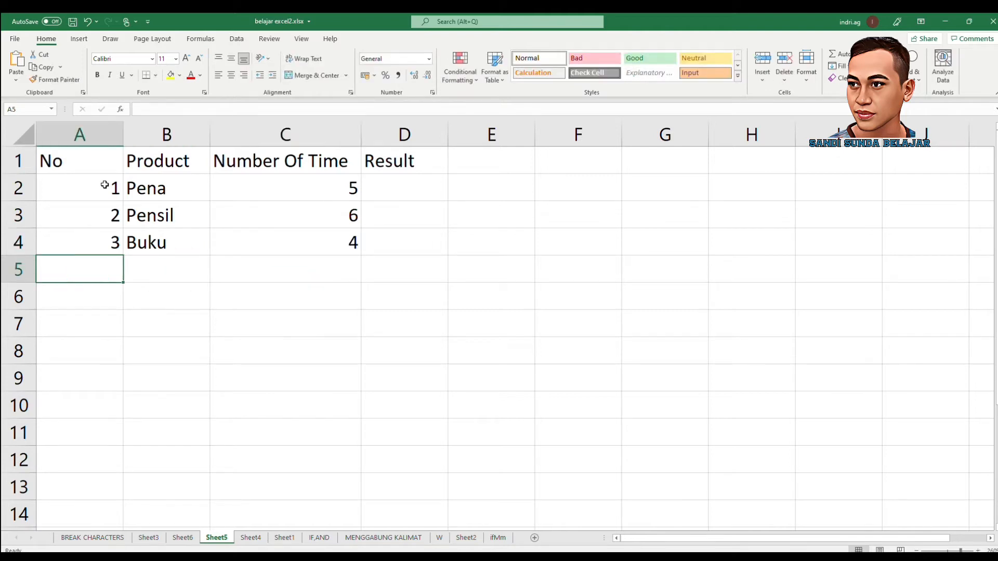
{"action": "type", "text": "4"}
{"action": "key", "text": "Tab"}
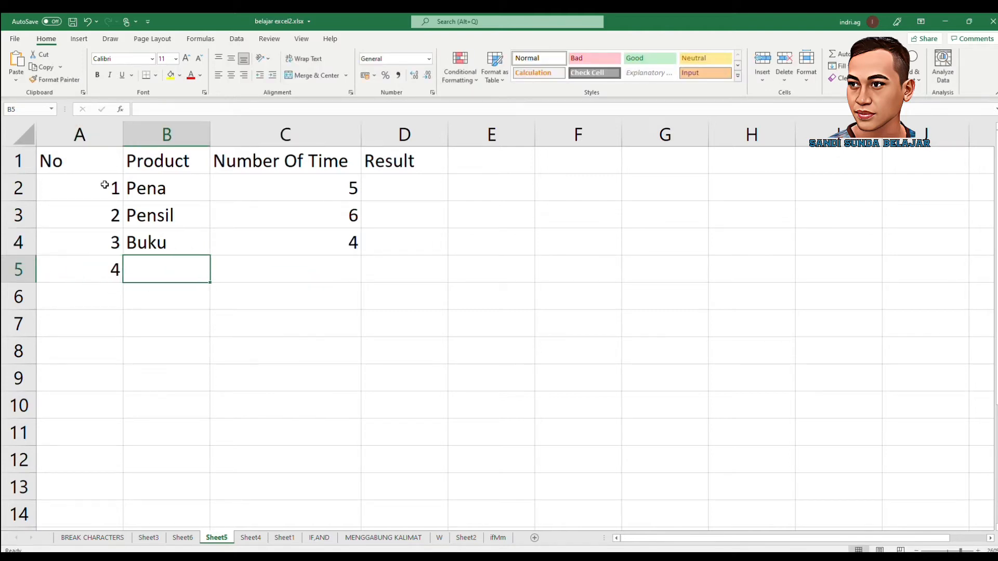
{"action": "type", "text": "Tas"}
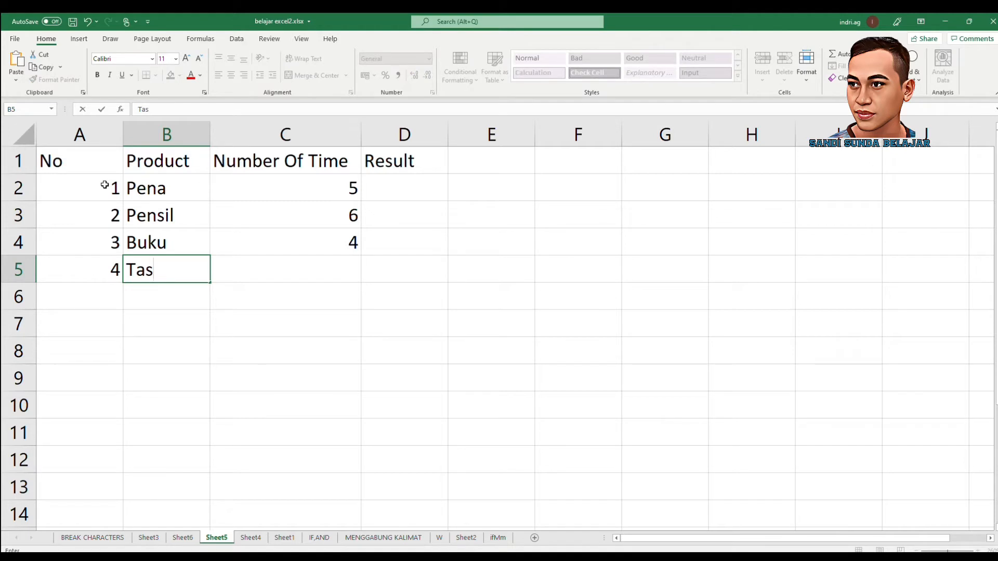
{"action": "key", "text": "Tab"}
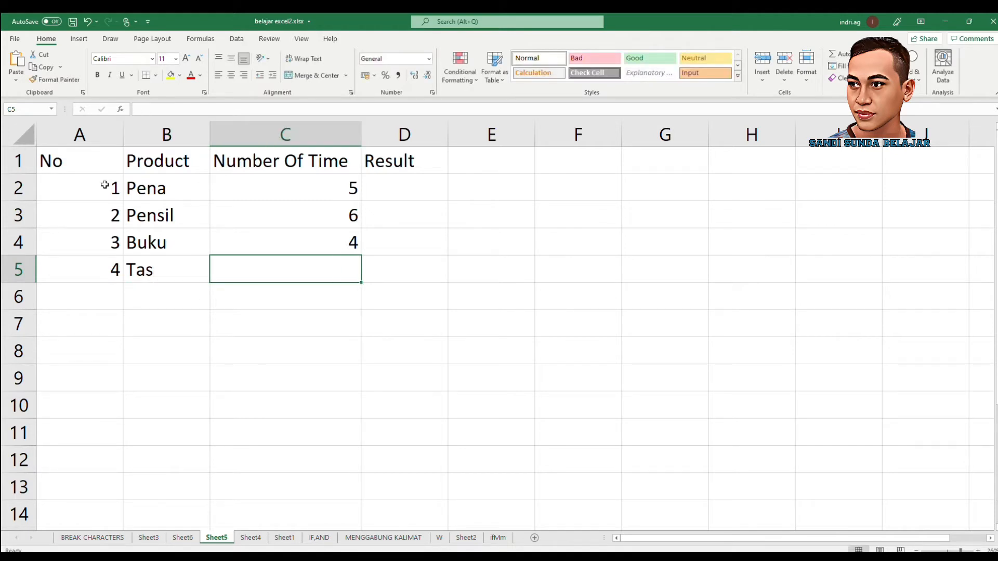
{"action": "type", "text": "3"}
{"action": "key", "text": "Return"}
Fill row 6 with number 5, product Buku and number of times 6
{"action": "key", "text": "Left"}
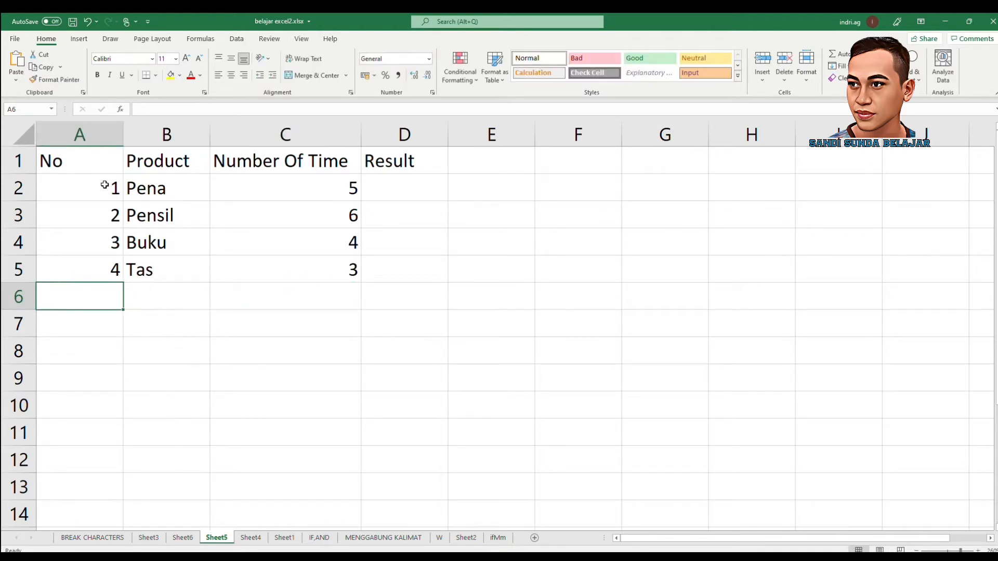
{"action": "type", "text": "5"}
{"action": "key", "text": "Tab"}
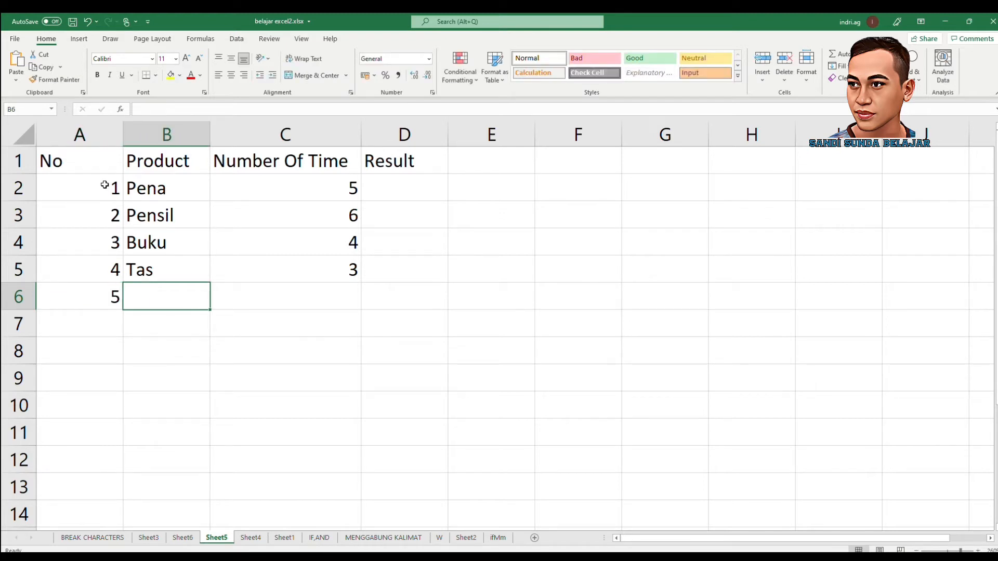
{"action": "type", "text": "Buku"}
{"action": "key", "text": "Tab"}
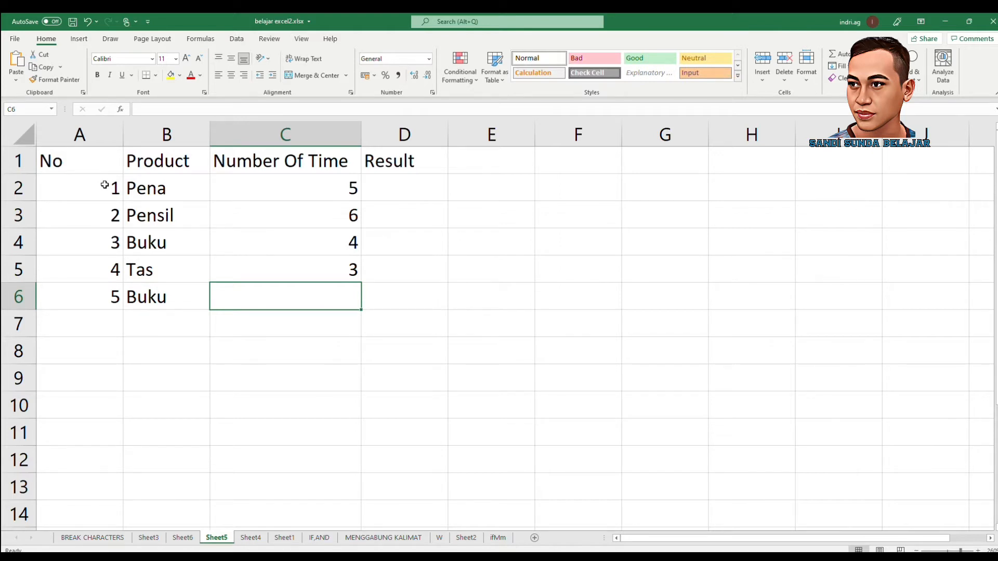
{"action": "type", "text": "6"}
{"action": "key", "text": "Return"}
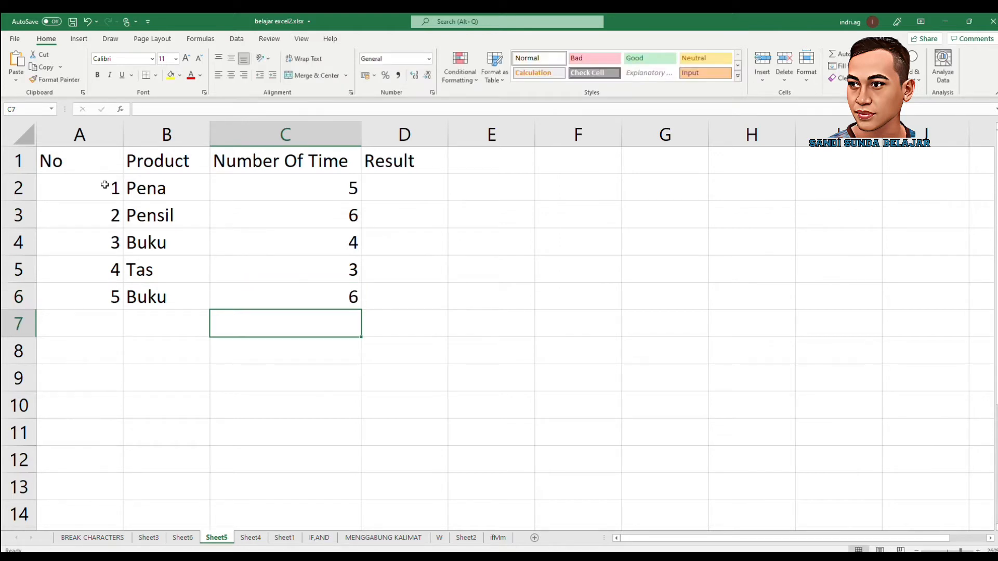
Fill row 7 with number 6, product Topi and number of times 5
{"action": "key", "text": "Left"}
{"action": "key", "text": "Left"}
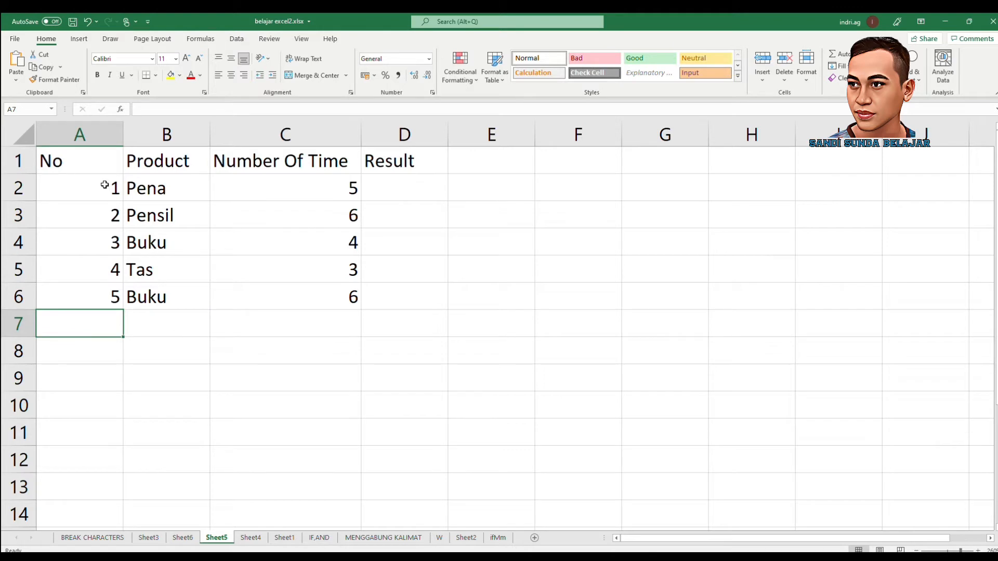
{"action": "type", "text": "6"}
{"action": "key", "text": "Tab"}
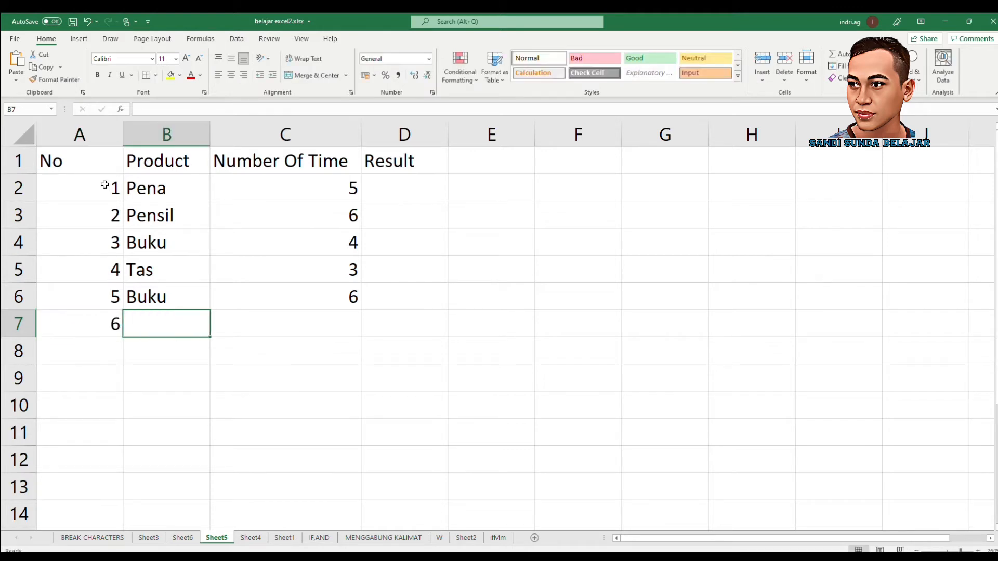
{"action": "type", "text": "Topi"}
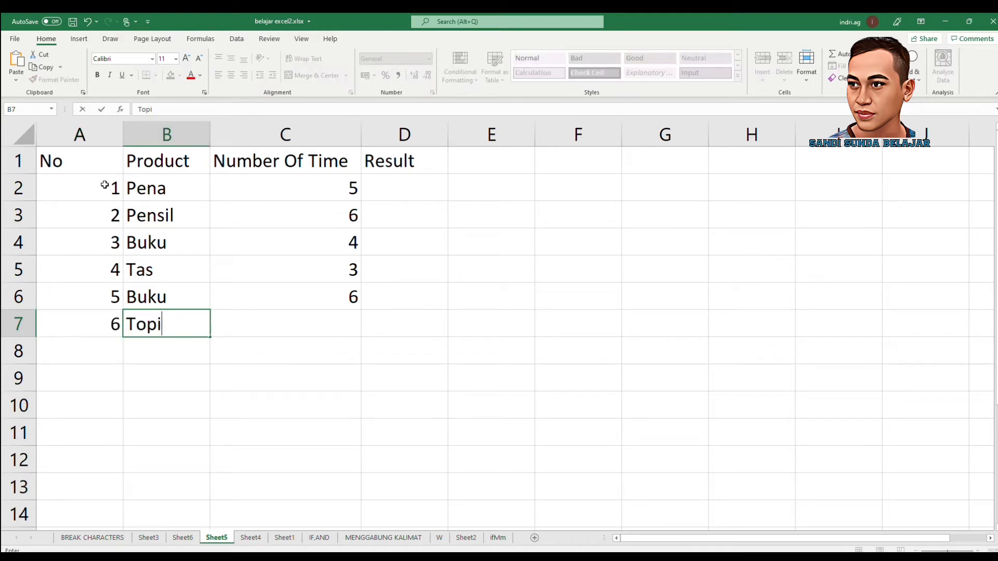
{"action": "key", "text": "Tab"}
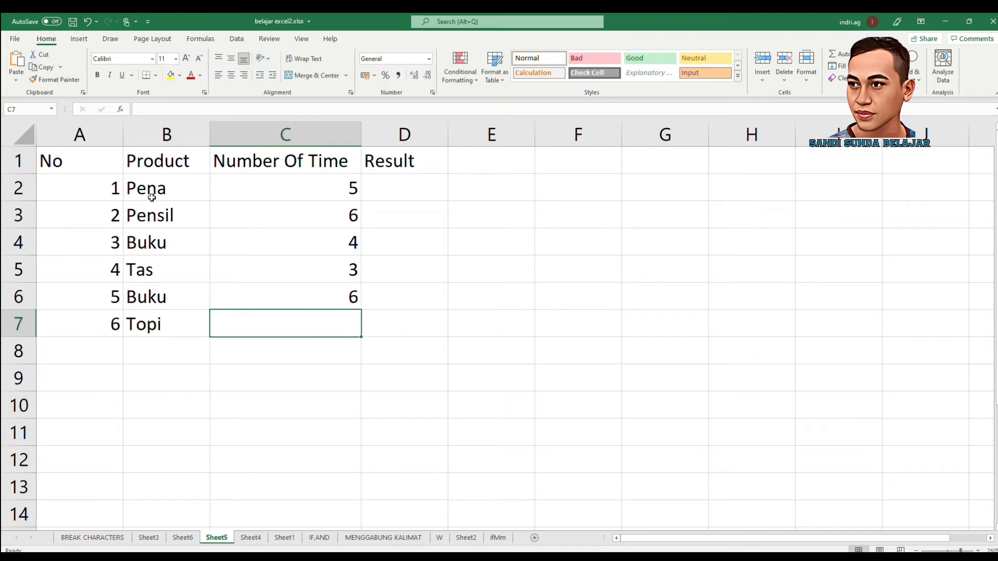
{"action": "type", "text": "5"}
{"action": "key", "text": "Return"}
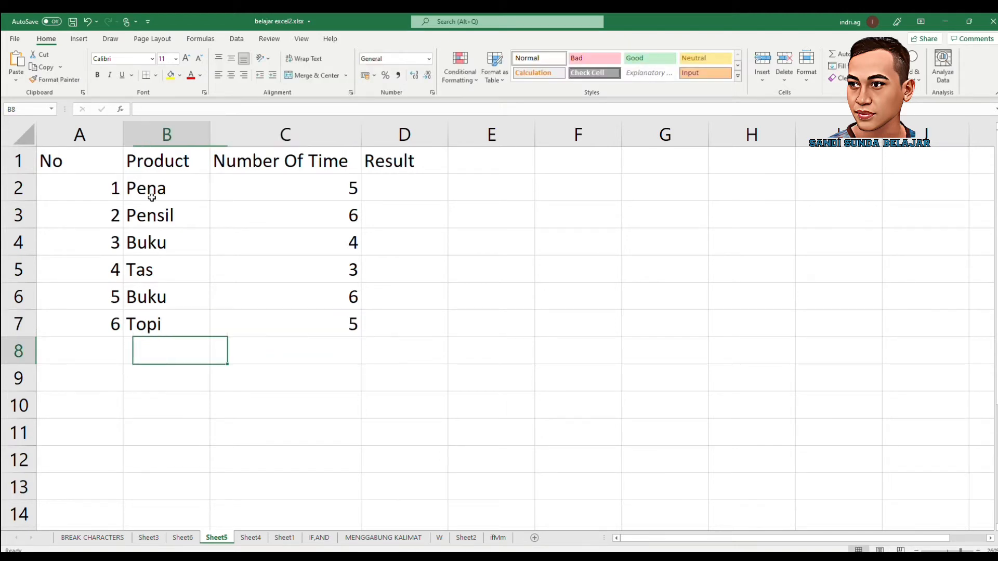
Fill row 8 with number 7, product Baju and number of times 4
{"action": "type", "text": "7"}
{"action": "key", "text": "Tab"}
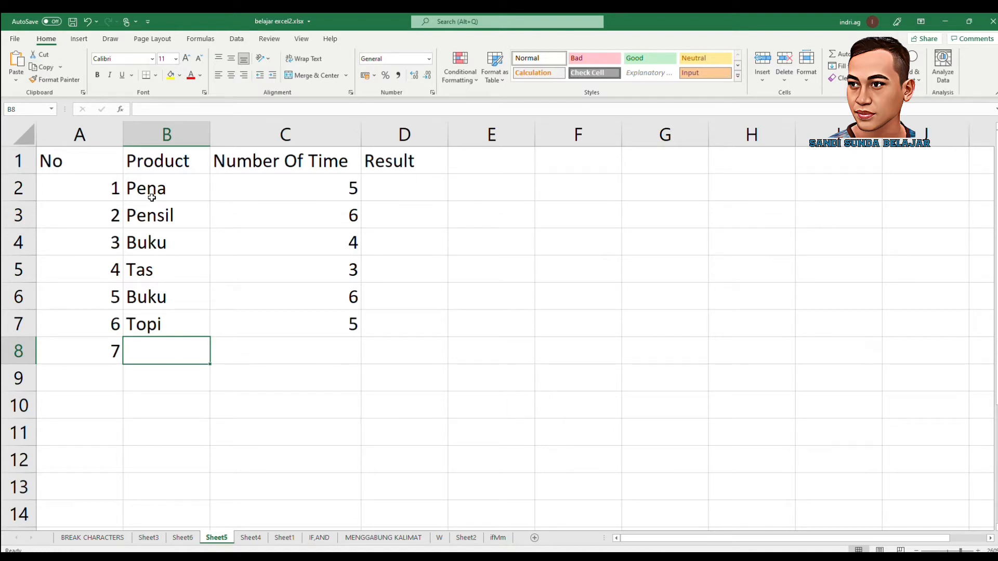
{"action": "type", "text": "Baju"}
{"action": "key", "text": "Tab"}
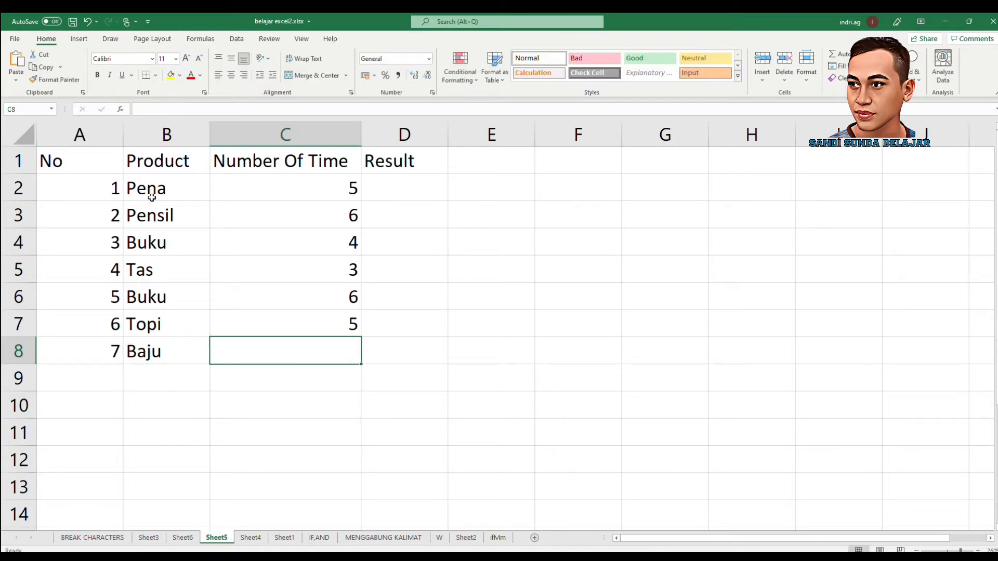
{"action": "type", "text": "4"}
{"action": "key", "text": "Tab"}
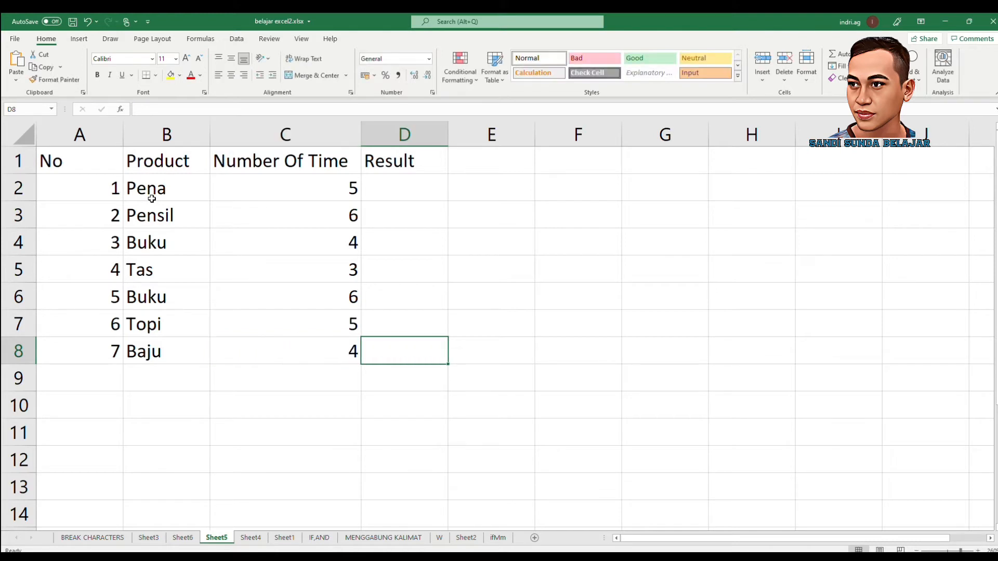
{"action": "key", "text": "Up"}
{"action": "key", "text": "Up"}
{"action": "key", "text": "Up"}
{"action": "key", "text": "Up"}
{"action": "key", "text": "Up"}
{"action": "key", "text": "Up"}
{"action": "key", "text": "Up"}
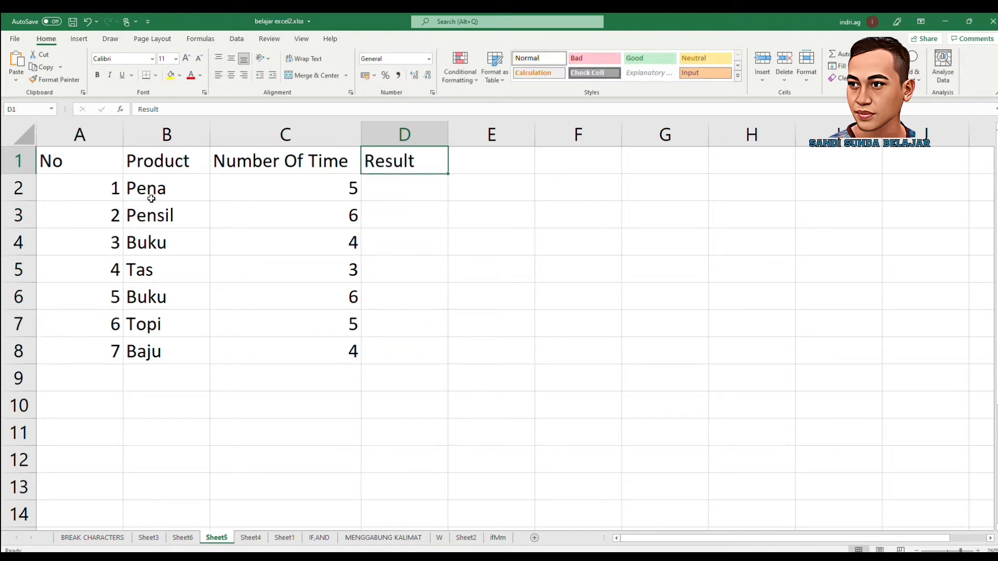
Add borders around all cells of the table A1:D8 and center the contents of column A horizontally
{"action": "left_click_drag", "start_coordinate": [74, 151], "coordinate": [374, 336]}
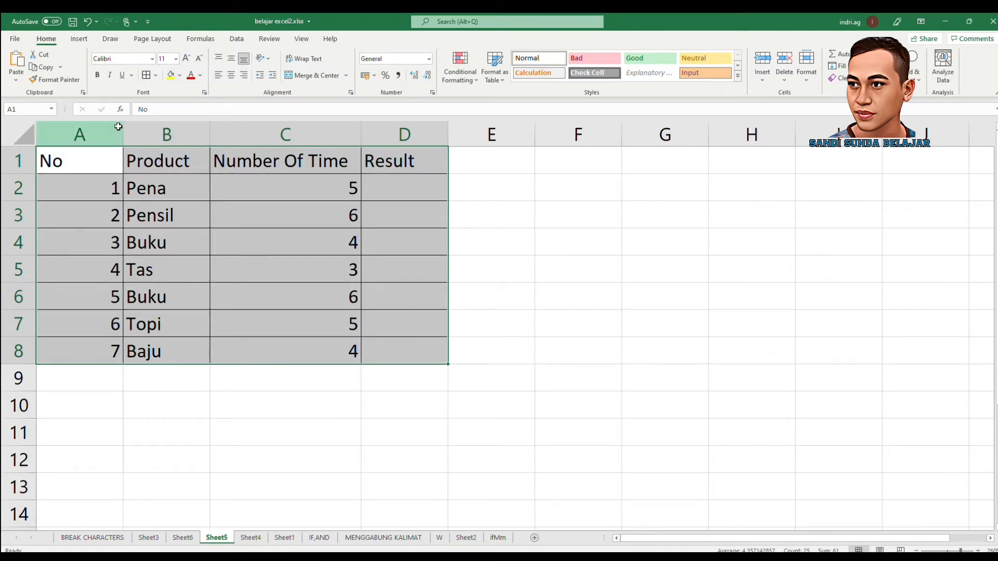
{"action": "left_click", "coordinate": [103, 138]}
{"action": "left_click", "coordinate": [230, 75]}
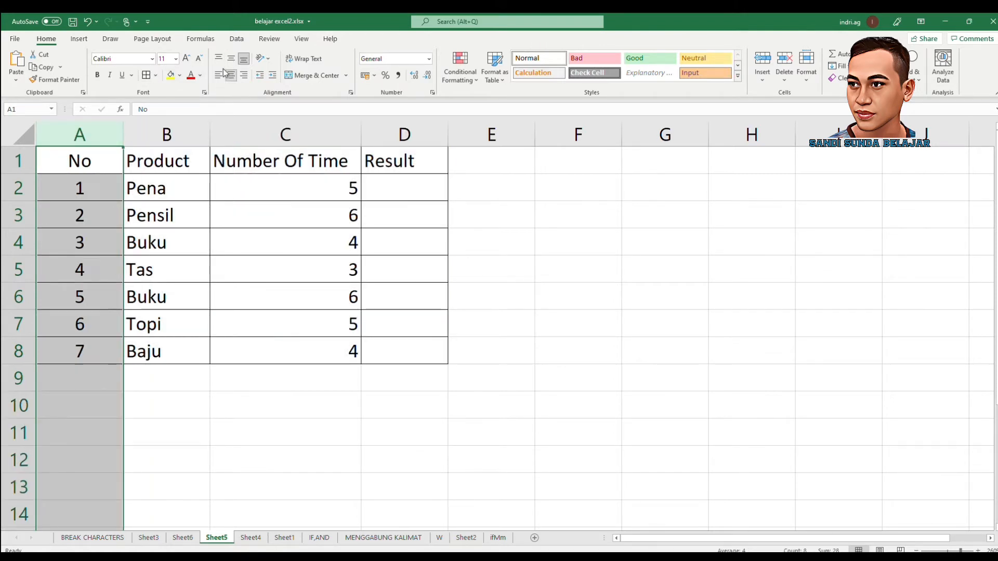
{"action": "left_click", "coordinate": [275, 187]}
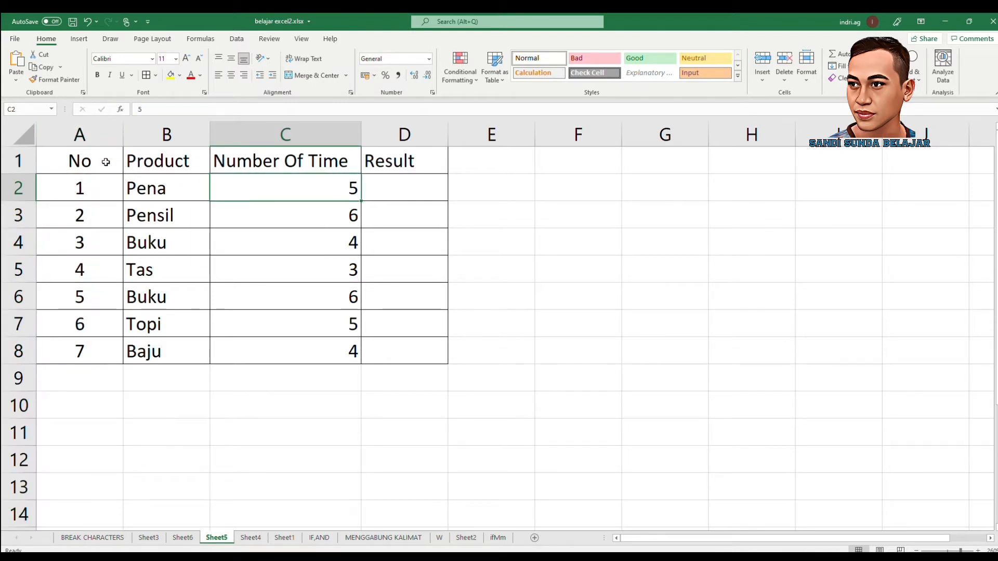
Fill the header cells A1:D1 with yellow and widen column D well beyond its Result heading
{"action": "left_click_drag", "start_coordinate": [104, 162], "coordinate": [415, 158]}
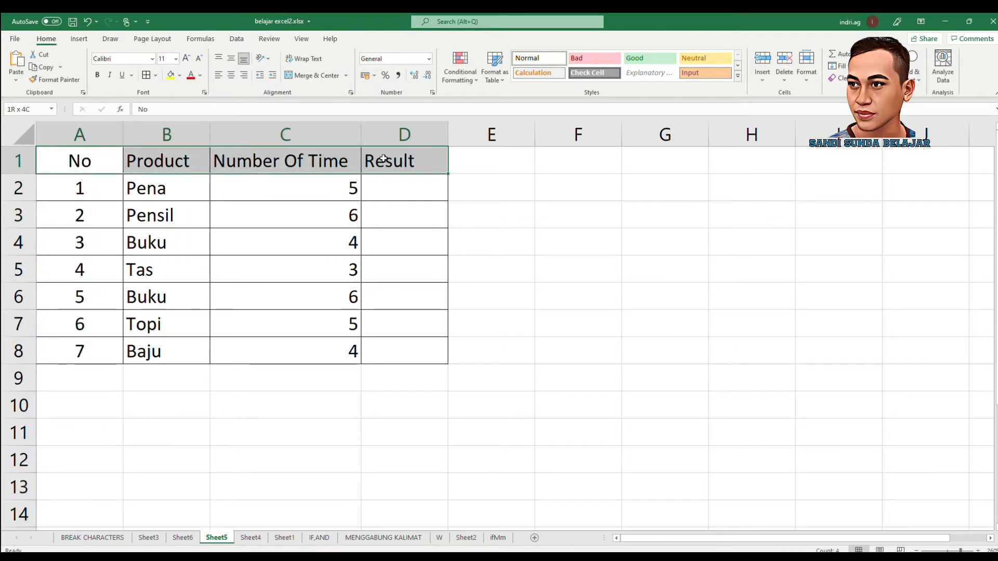
{"action": "left_click", "coordinate": [171, 75]}
{"action": "left_click", "coordinate": [415, 161]}
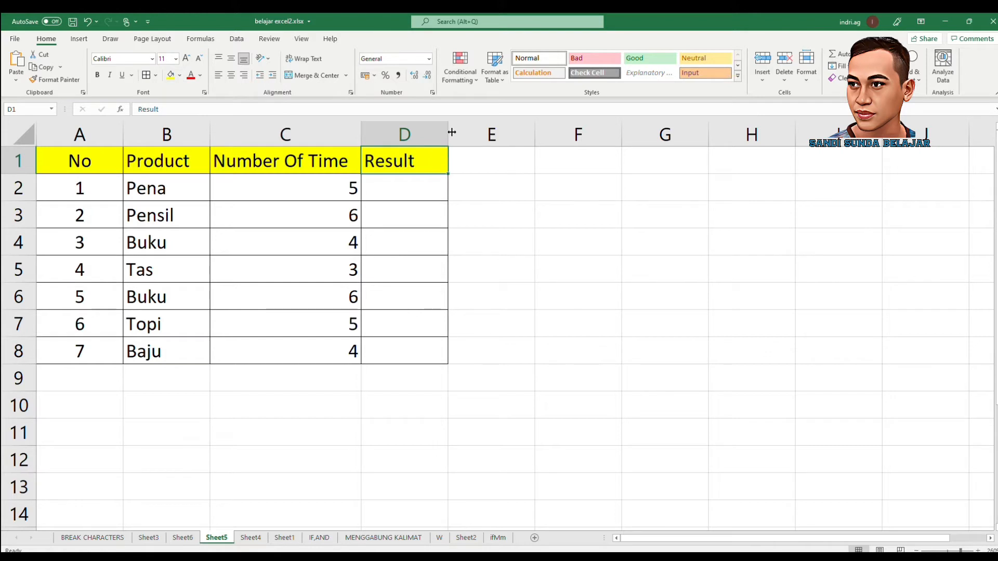
{"action": "double_click", "coordinate": [447, 132]}
{"action": "left_click", "coordinate": [419, 134]}
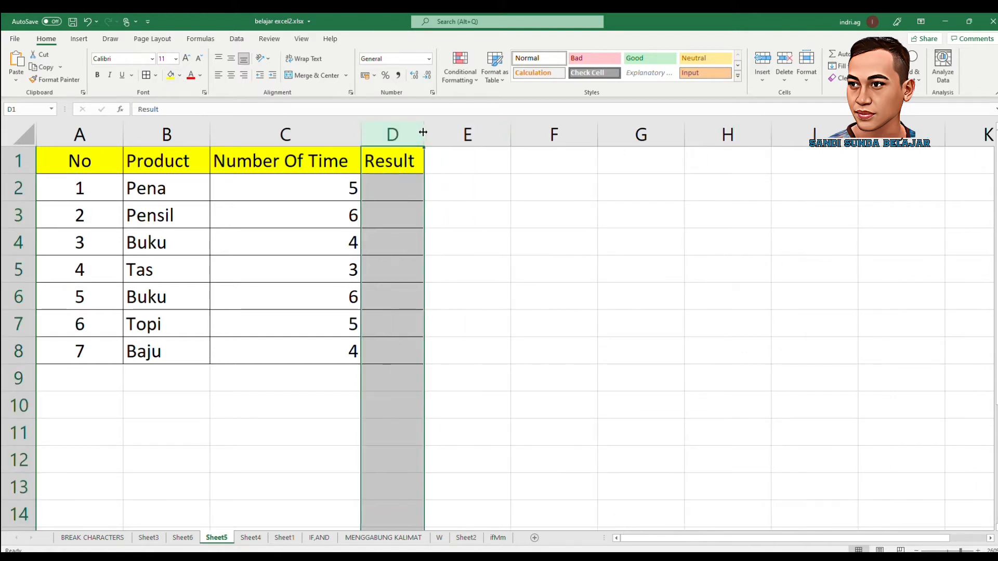
{"action": "left_click_drag", "start_coordinate": [424, 134], "coordinate": [567, 136]}
Center the header cells A1:D1 horizontally and make their text bold
{"action": "left_click_drag", "start_coordinate": [86, 154], "coordinate": [461, 149]}
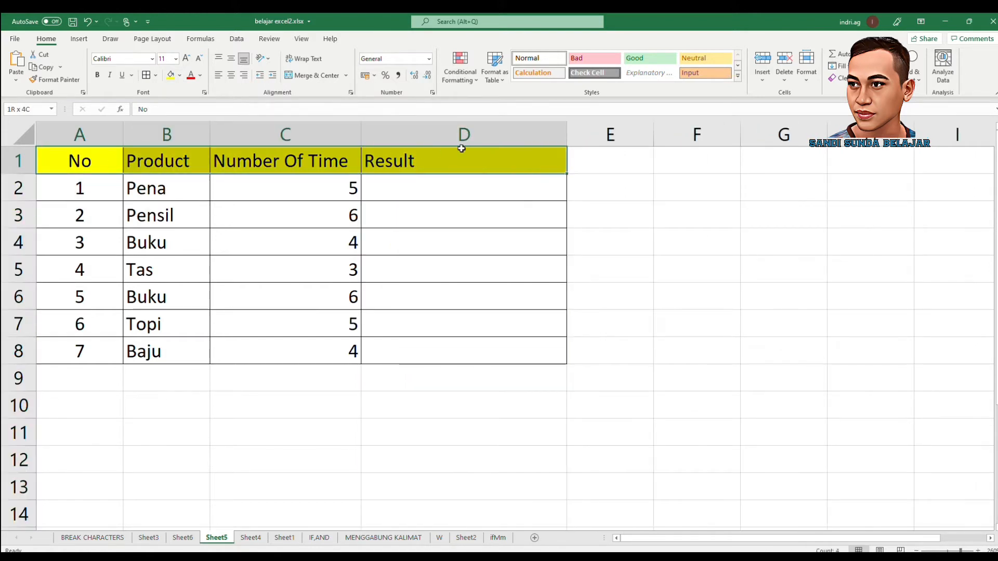
{"action": "left_click", "coordinate": [231, 76]}
{"action": "left_click", "coordinate": [231, 75]}
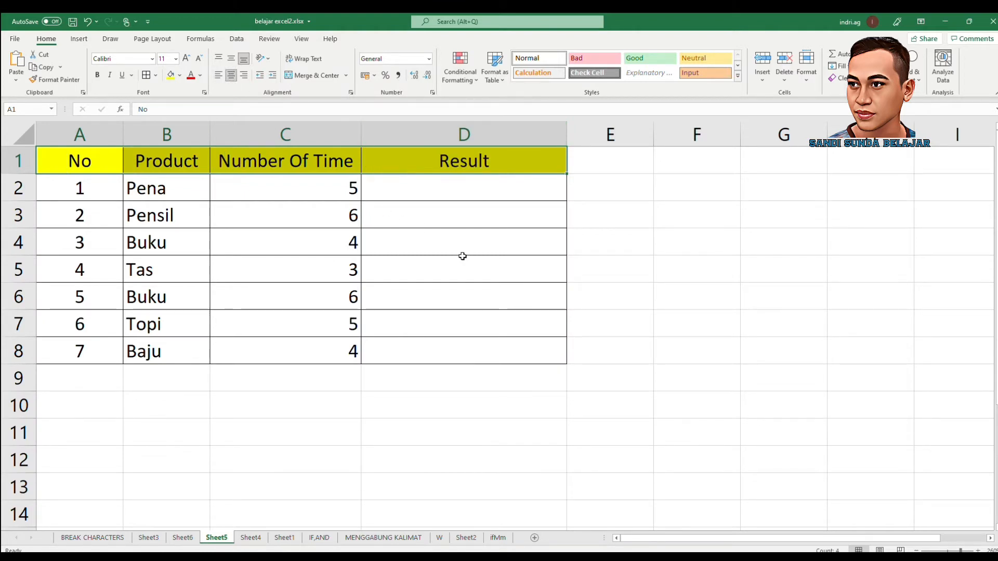
{"action": "key", "text": "ctrl+b"}
Enter the formula =rept(B2;C2) in cell D2 to repeat the product name Pena
{"action": "left_click", "coordinate": [443, 189]}
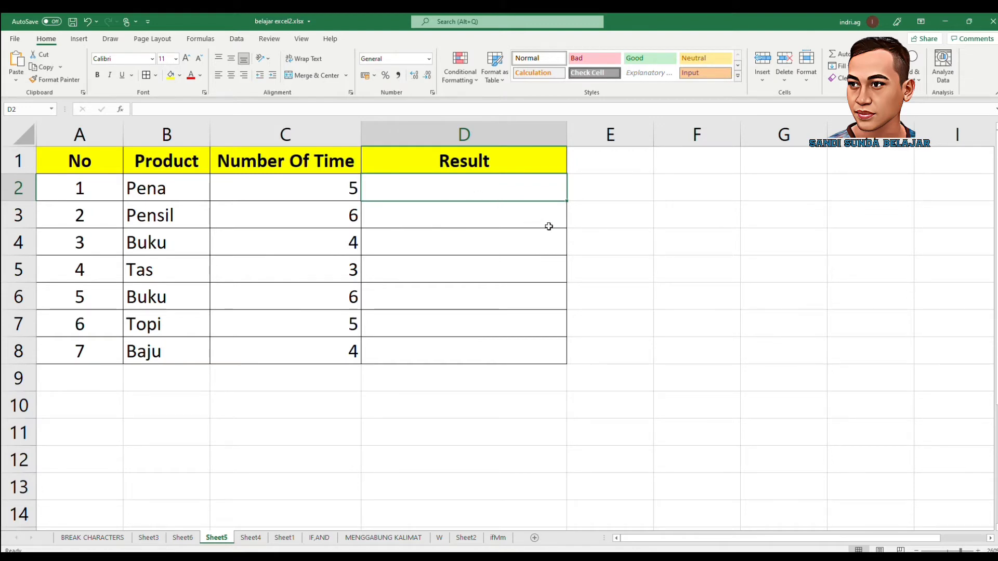
{"action": "type", "text": "="}
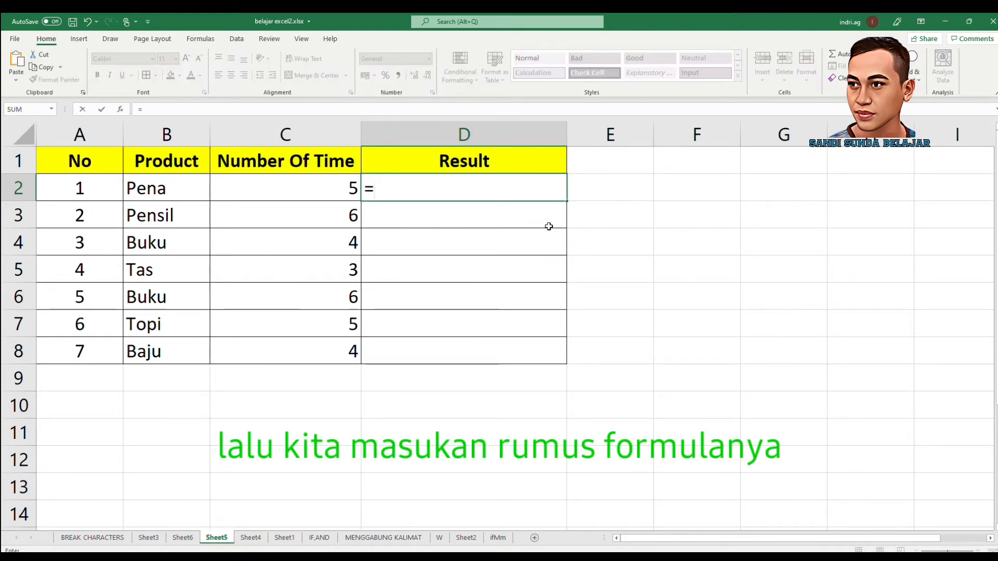
{"action": "type", "text": "r"}
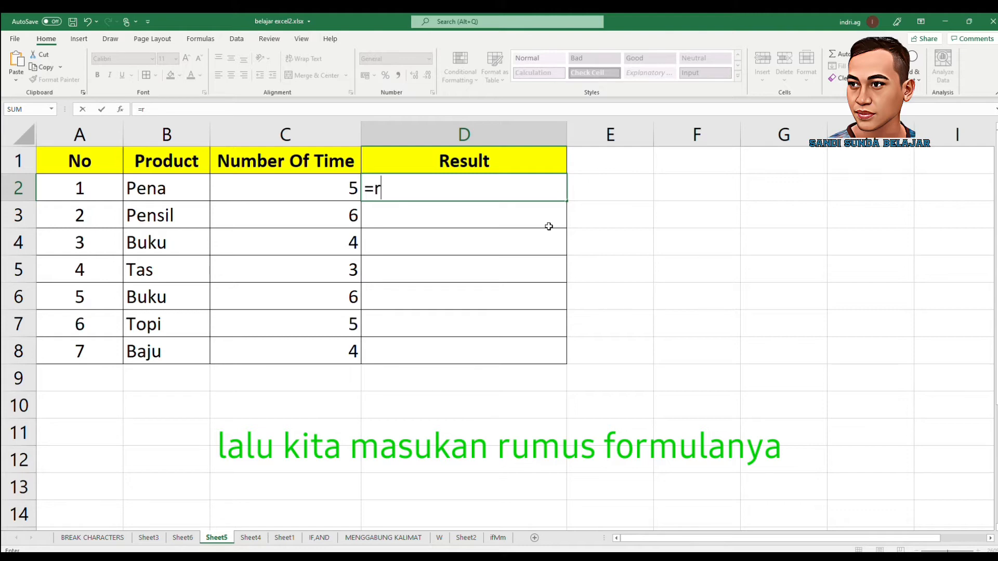
{"action": "type", "text": "ept"}
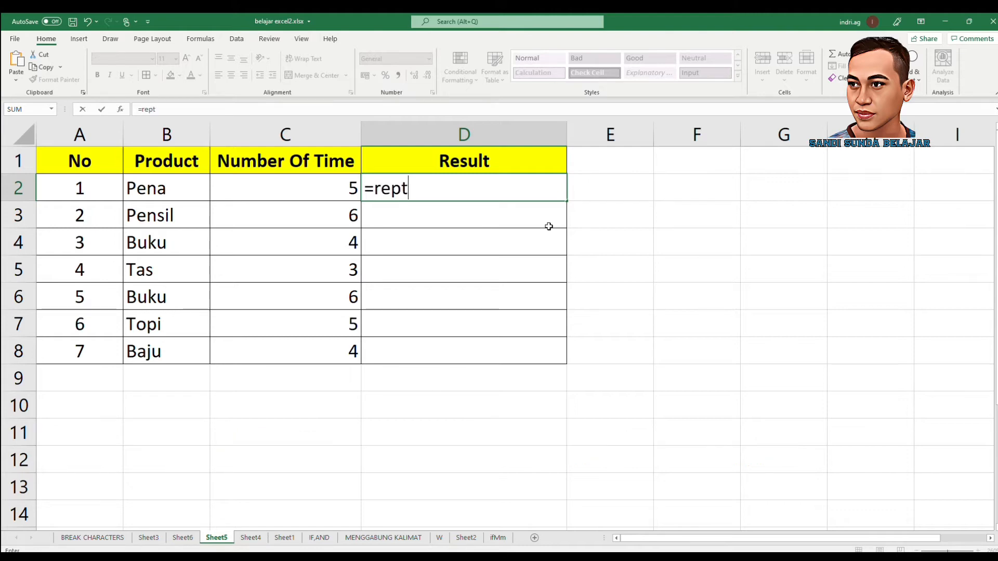
{"action": "type", "text": "("}
{"action": "left_click", "coordinate": [188, 191]}
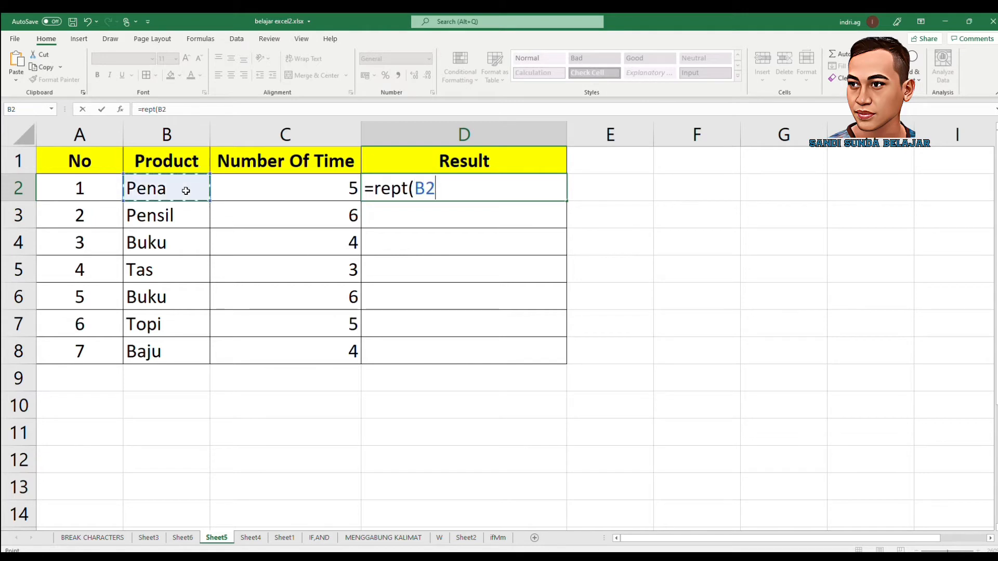
{"action": "type", "text": ";"}
{"action": "left_click", "coordinate": [252, 190]}
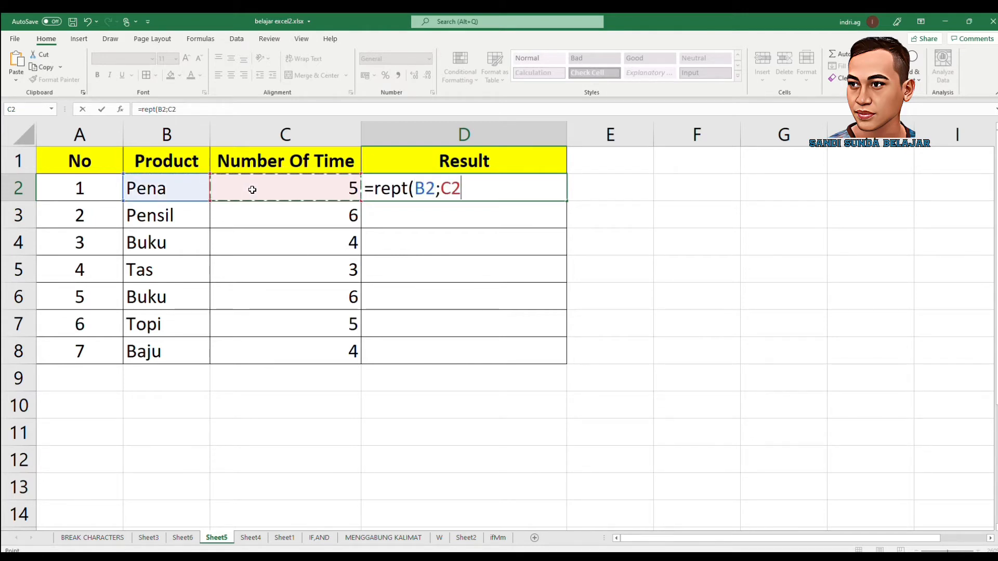
{"action": "type", "text": ")"}
{"action": "key", "text": "Return"}
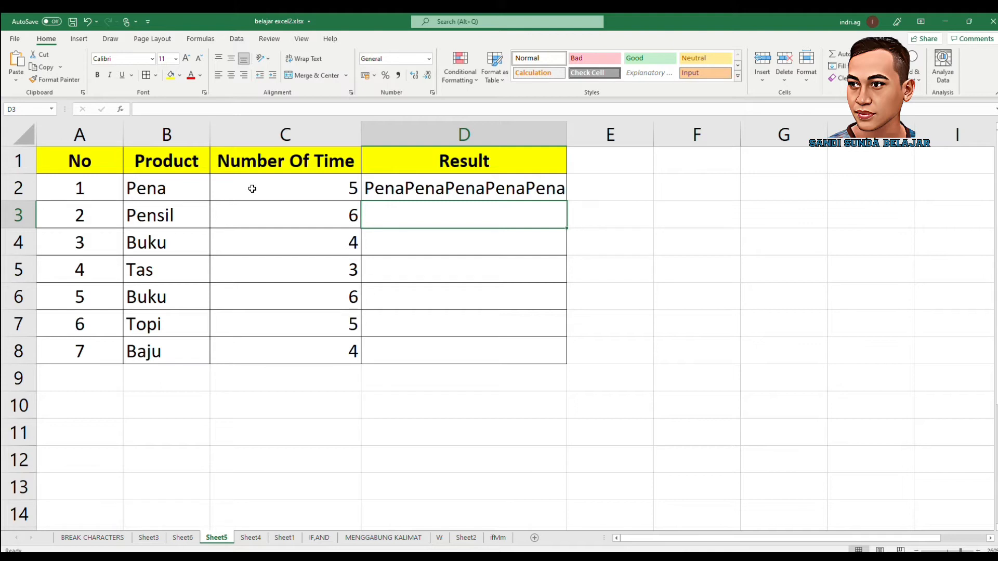
Enter the formula =rept(B3;C3) in cell D3 and widen column D so the repeated text fits
{"action": "double_click", "coordinate": [408, 210]}
{"action": "type", "text": "=r"}
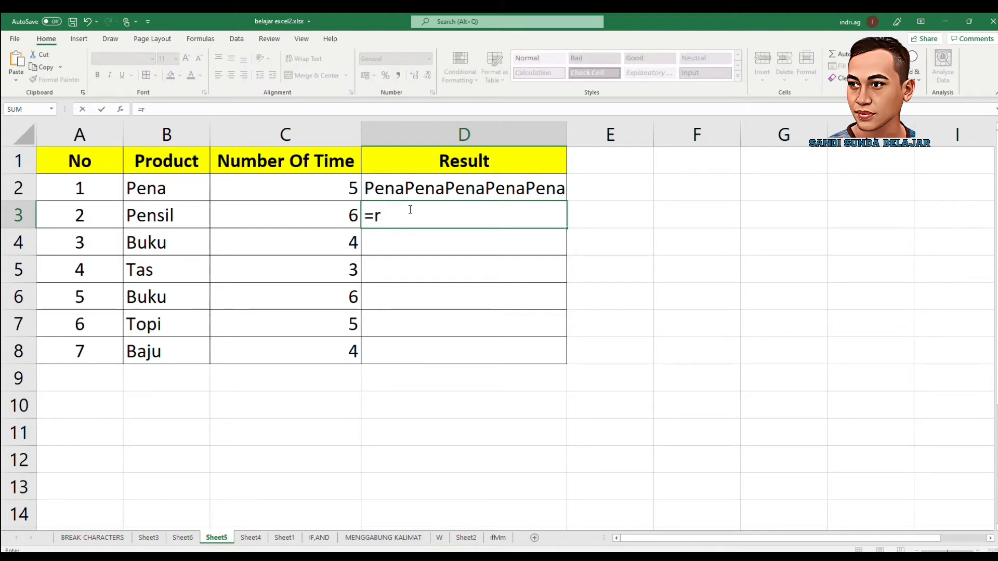
{"action": "type", "text": "ept"}
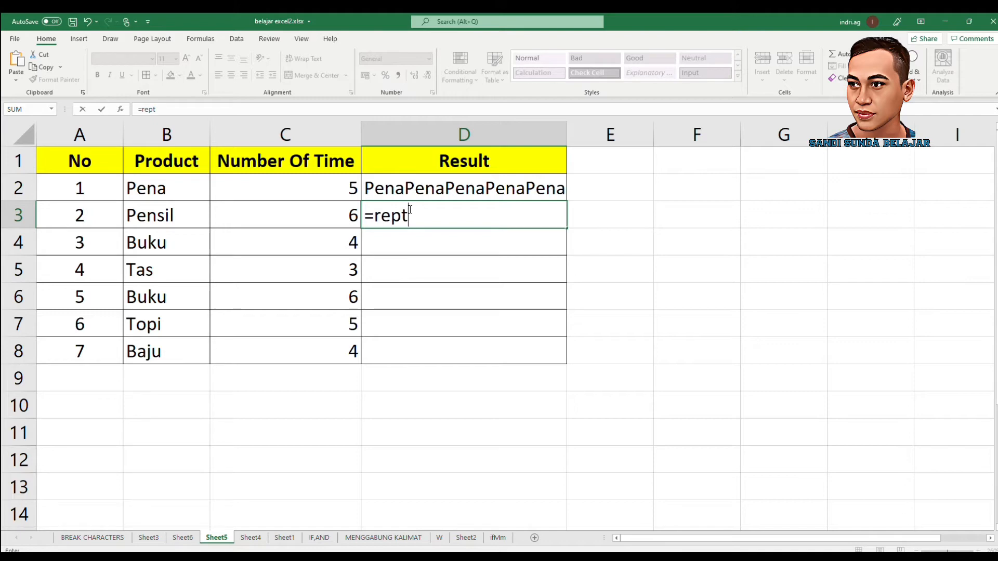
{"action": "type", "text": "("}
{"action": "left_click", "coordinate": [163, 210]}
{"action": "type", "text": ";"}
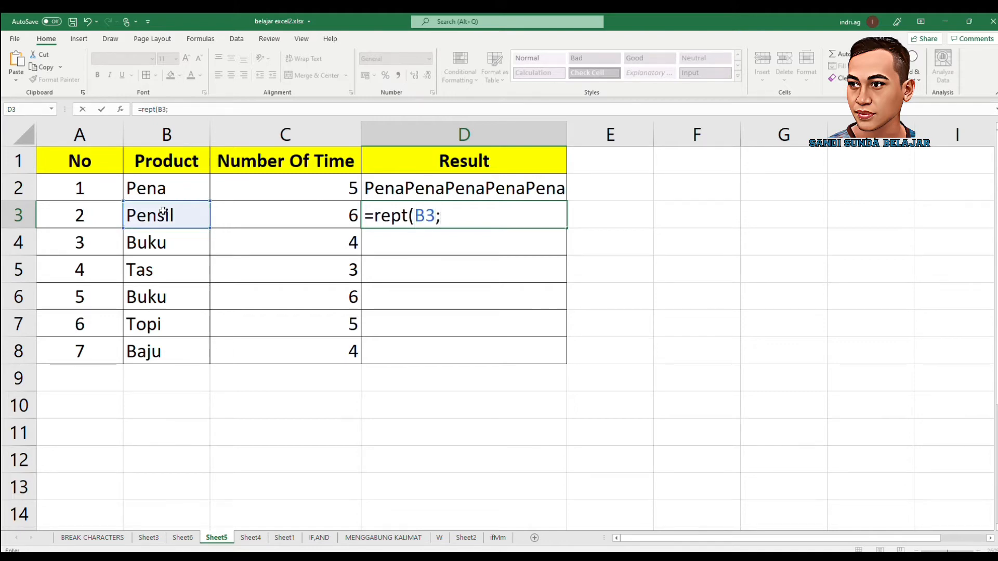
{"action": "left_click", "coordinate": [235, 216]}
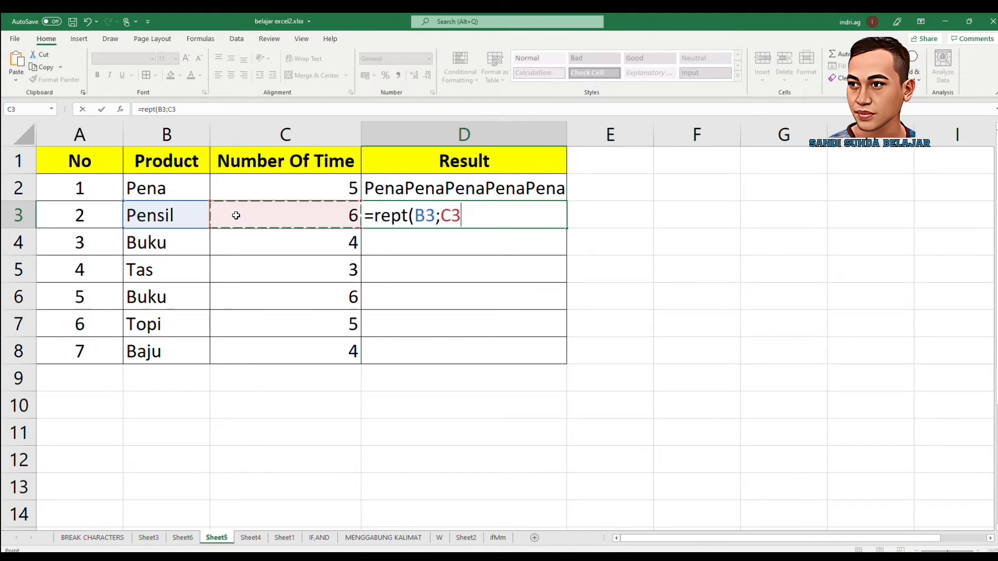
{"action": "type", "text": ")"}
{"action": "key", "text": "Return"}
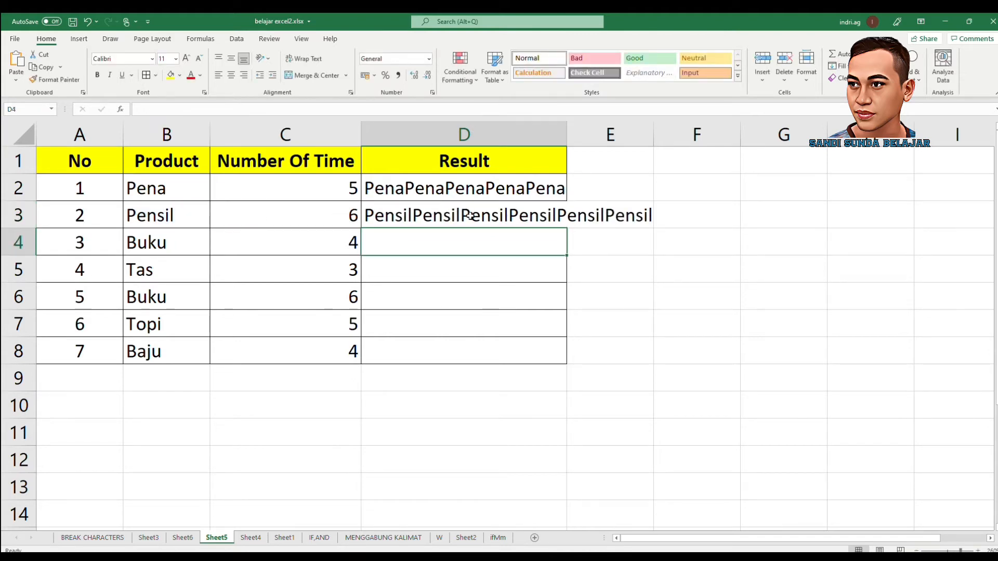
{"action": "left_click_drag", "start_coordinate": [570, 135], "coordinate": [690, 135]}
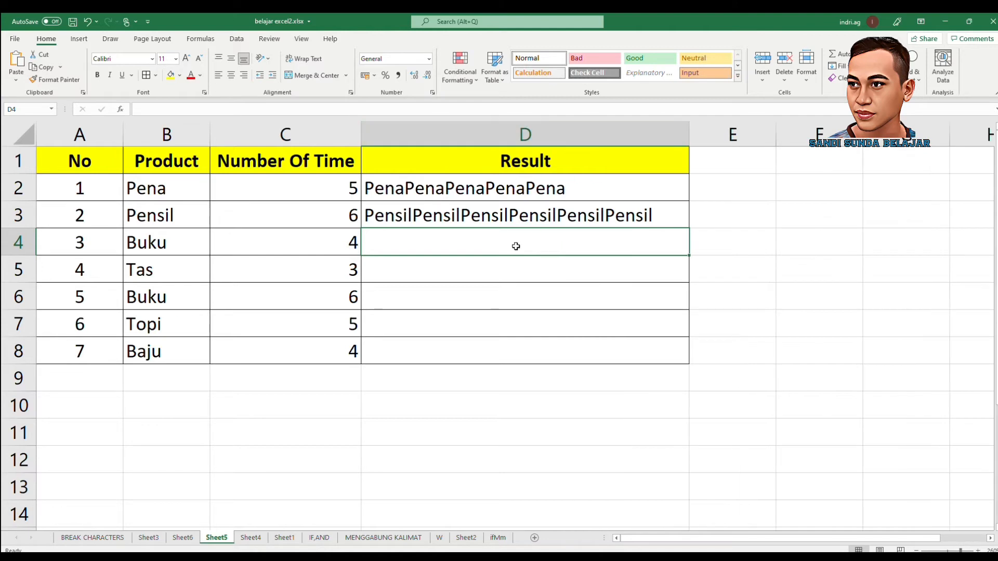
Enter the formula =rept(B4;C4) in cell D4 to repeat the product name Buku
{"action": "type", "text": "="}
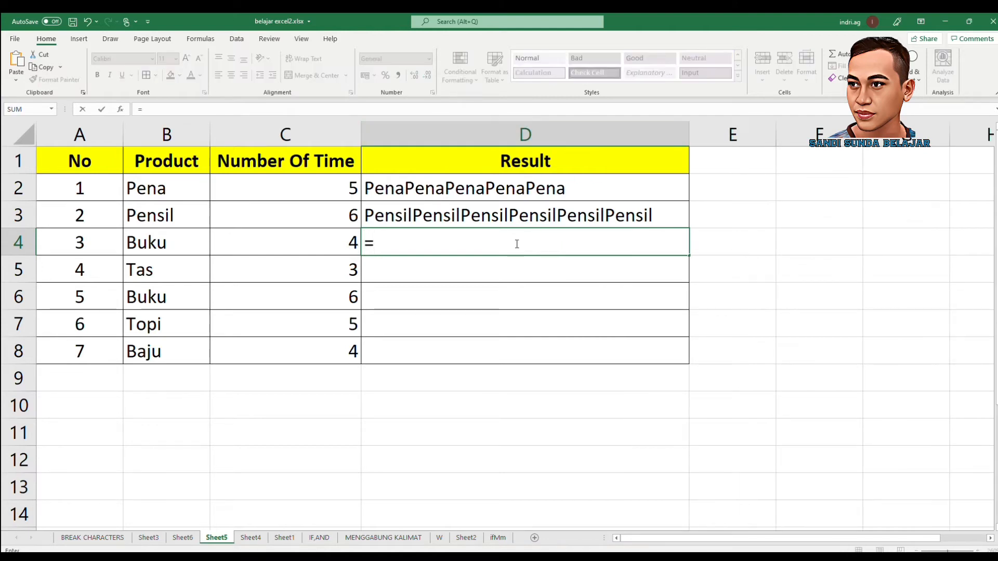
{"action": "type", "text": "rept("}
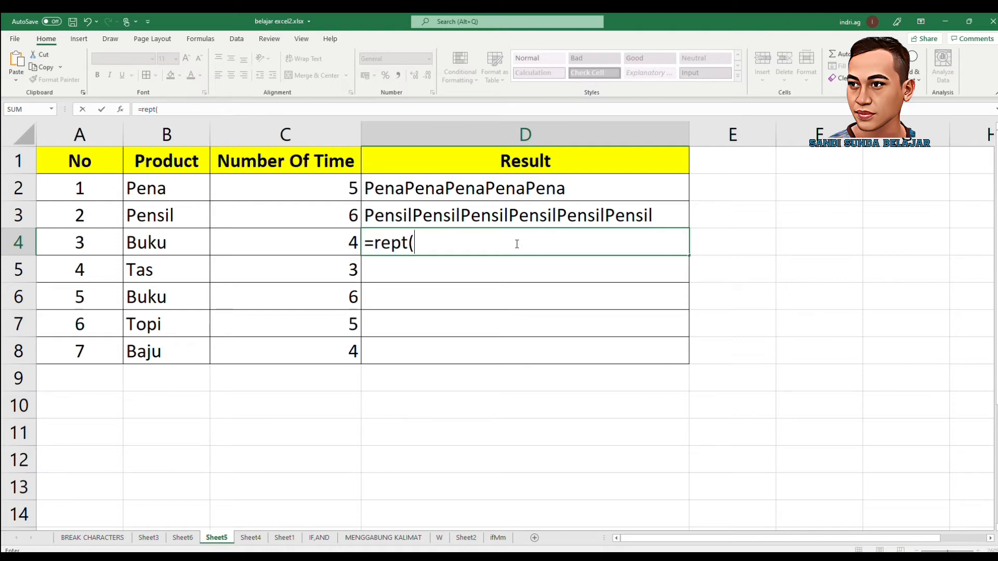
{"action": "left_click", "coordinate": [149, 243]}
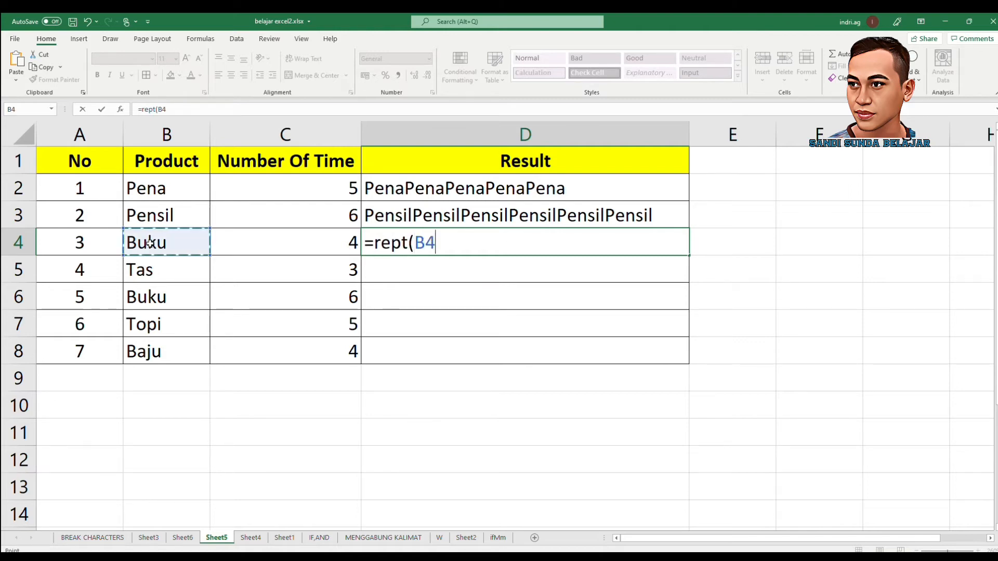
{"action": "type", "text": ";"}
{"action": "left_click", "coordinate": [285, 244]}
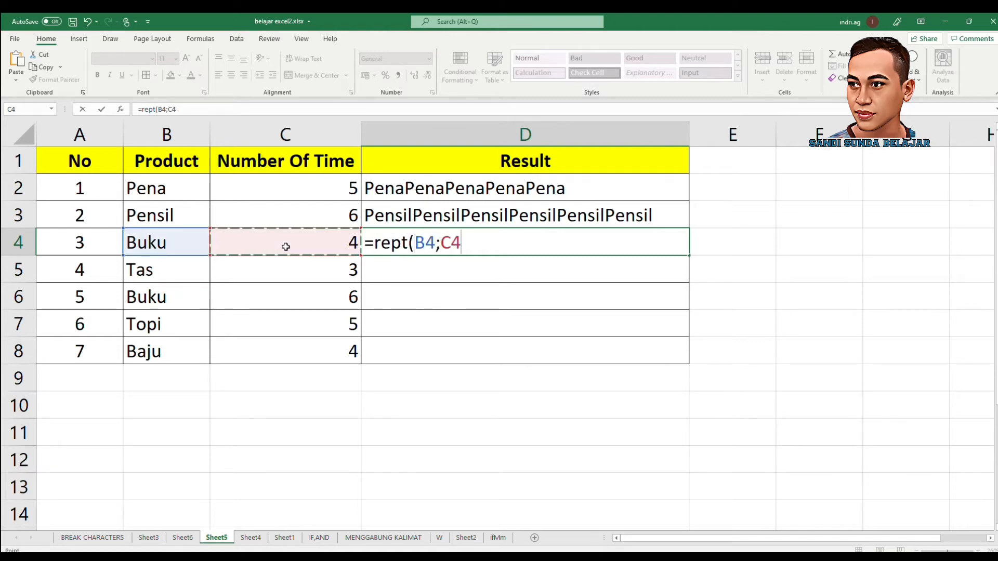
{"action": "type", "text": ")"}
{"action": "key", "text": "Return"}
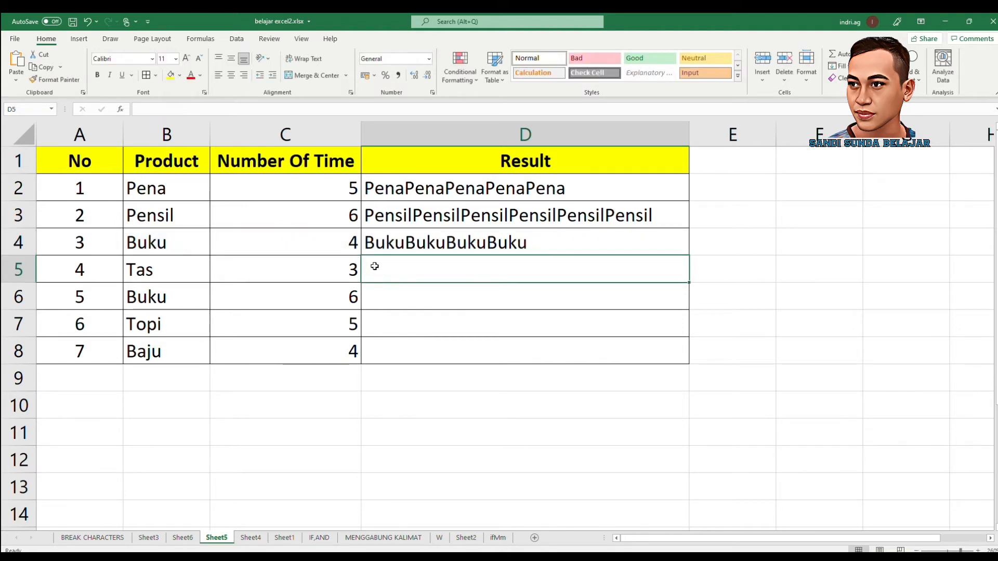
Enter the formula =rept(B5;C5) in cell D5 to repeat the product name Tas
{"action": "type", "text": "="}
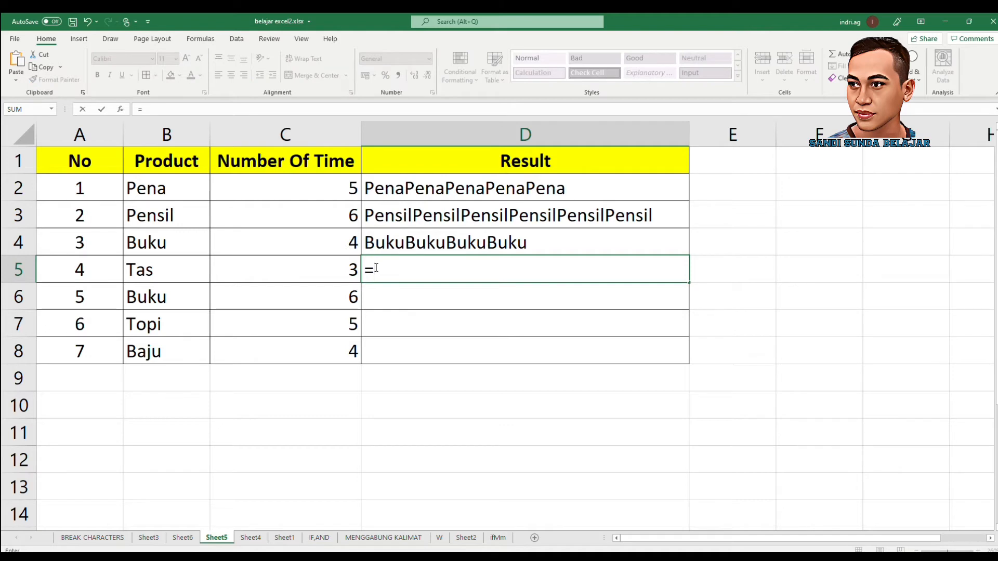
{"action": "type", "text": "rept("}
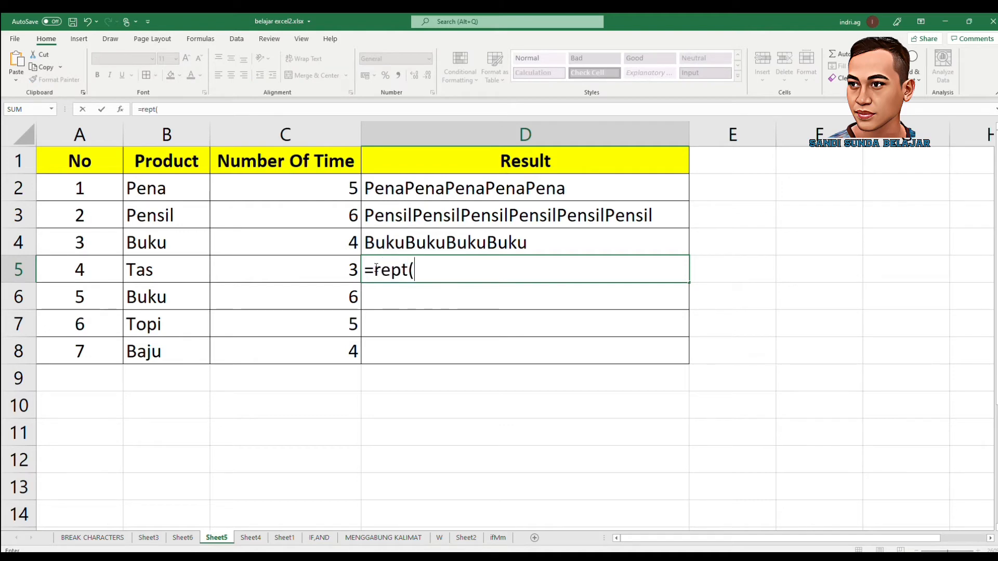
{"action": "left_click", "coordinate": [165, 273]}
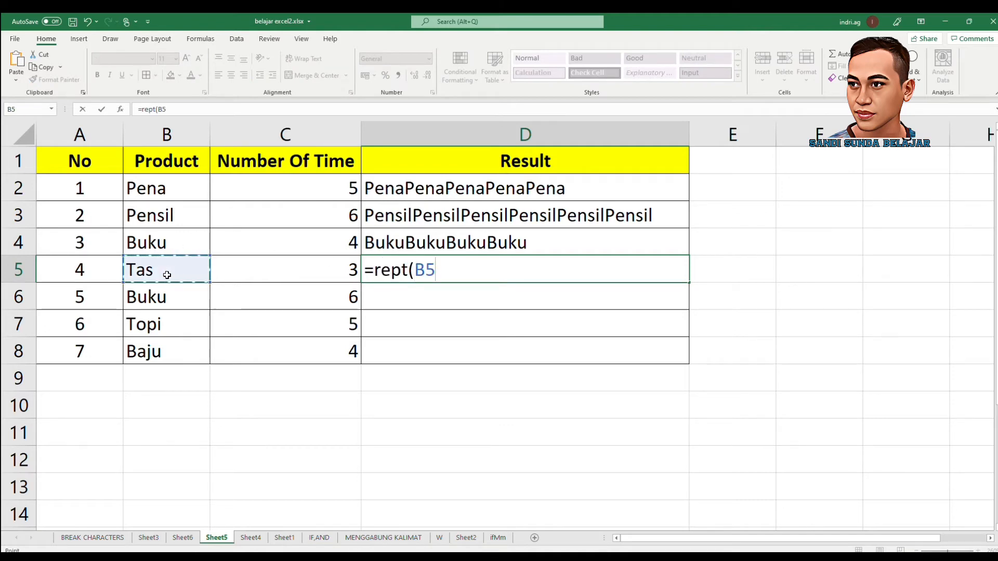
{"action": "type", "text": ";"}
{"action": "left_click", "coordinate": [267, 266]}
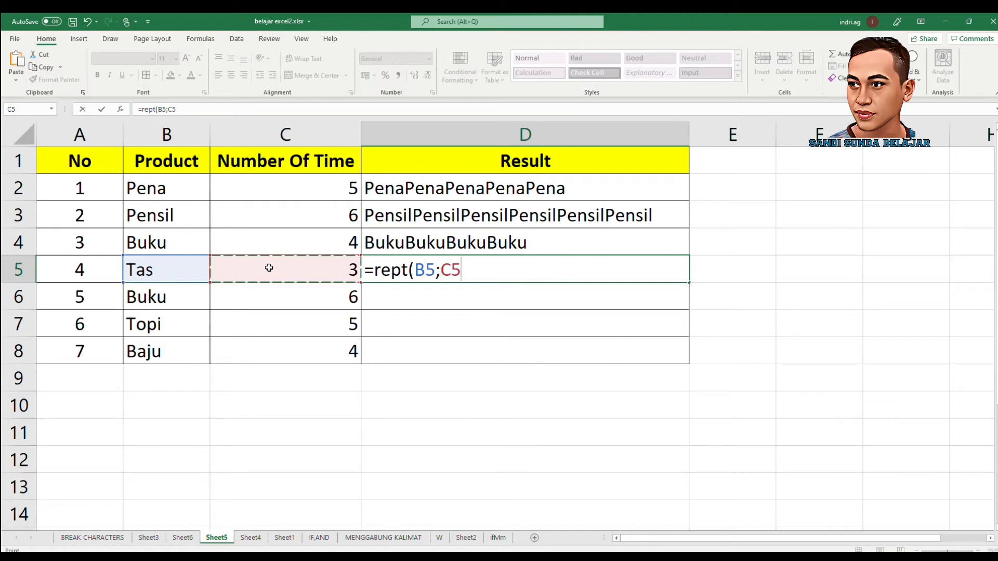
{"action": "type", "text": ")"}
{"action": "key", "text": "Return"}
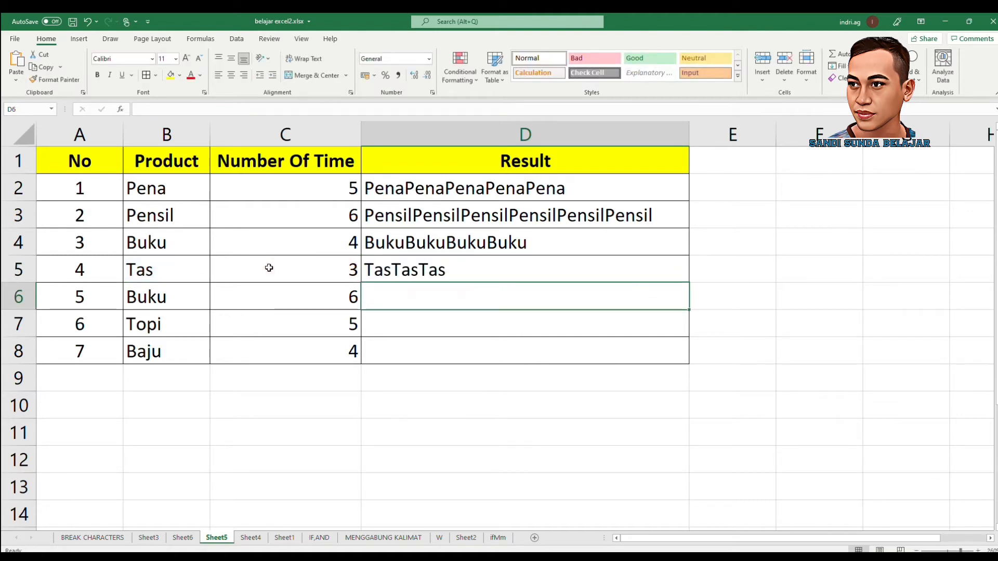
Enter the formula =rept(B6;C6) in cell D6 to repeat the product name Buku
{"action": "type", "text": "=rep"}
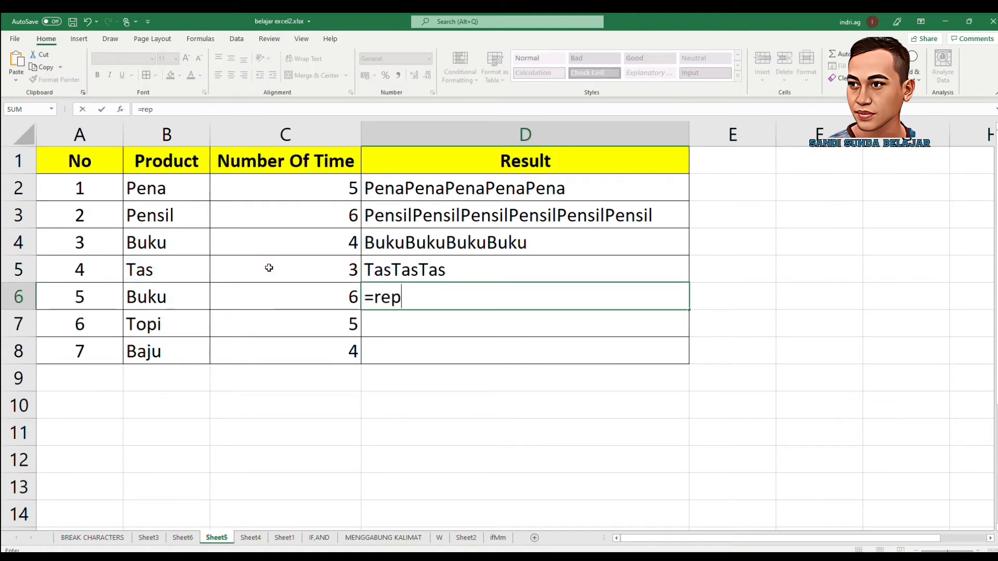
{"action": "type", "text": "t("}
{"action": "left_click", "coordinate": [171, 288]}
{"action": "type", "text": ";"}
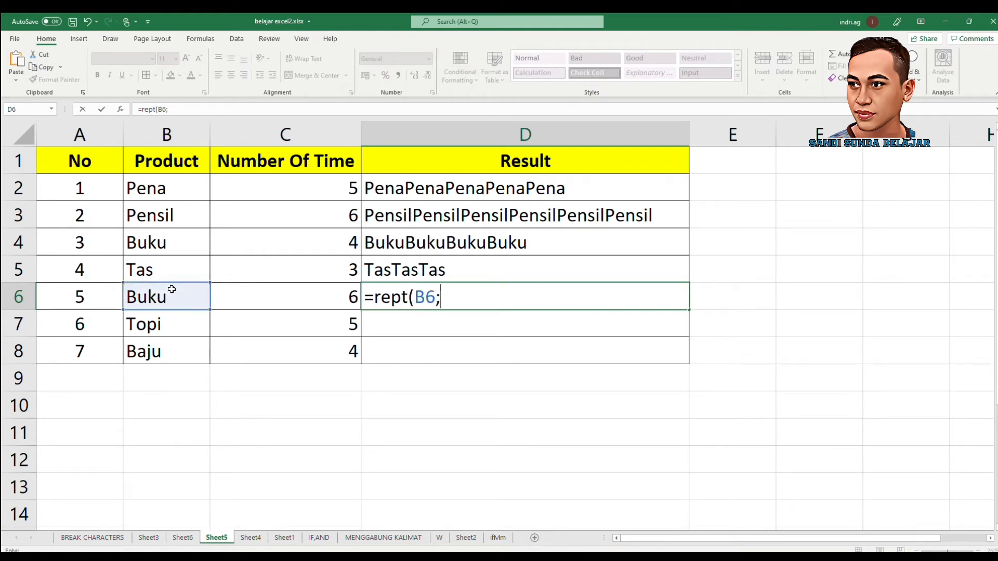
{"action": "left_click", "coordinate": [253, 292]}
{"action": "type", "text": ")"}
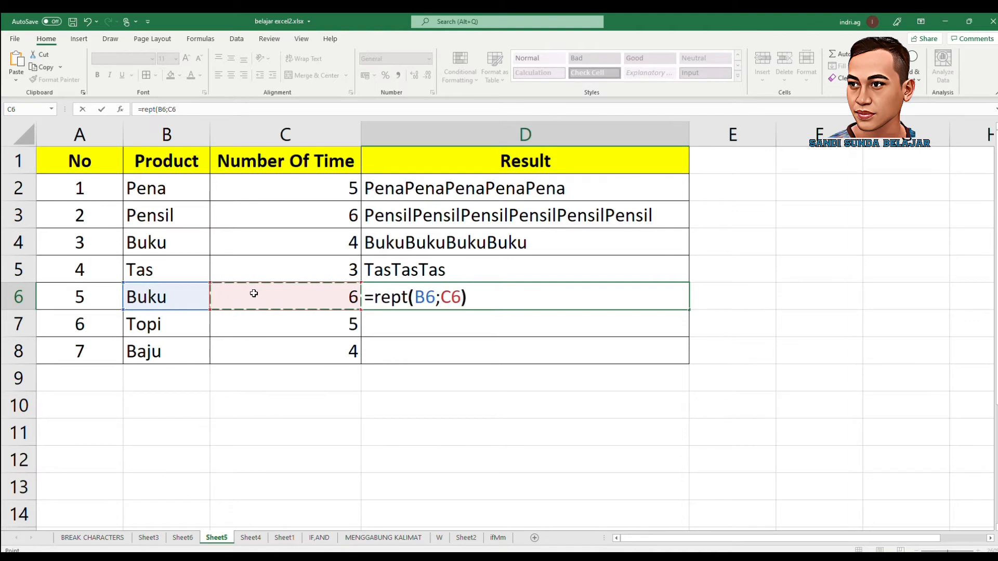
{"action": "key", "text": "Return"}
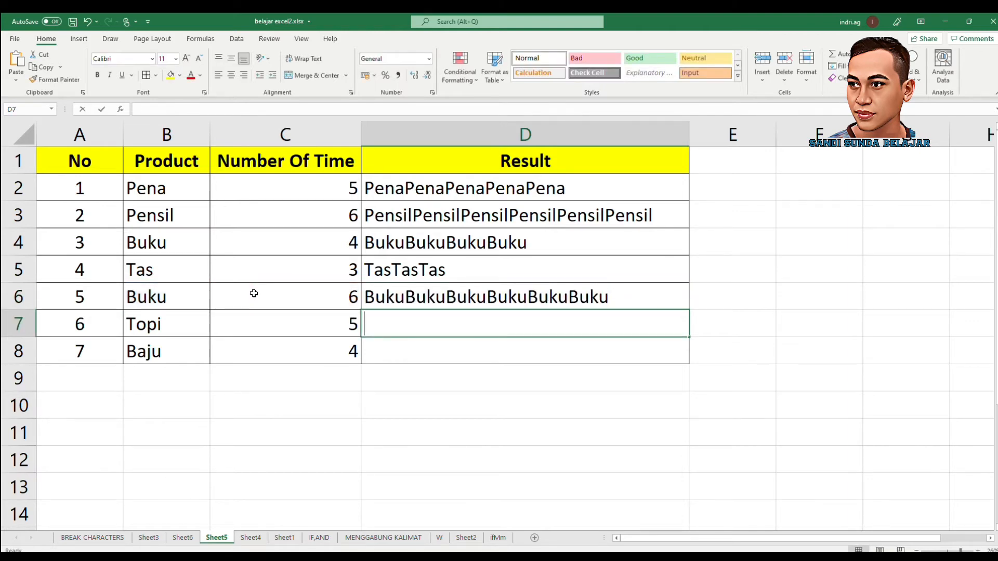
Enter the formula =rept(B7;C7) in cell D7 to repeat the product name Topi
{"action": "type", "text": "=r"}
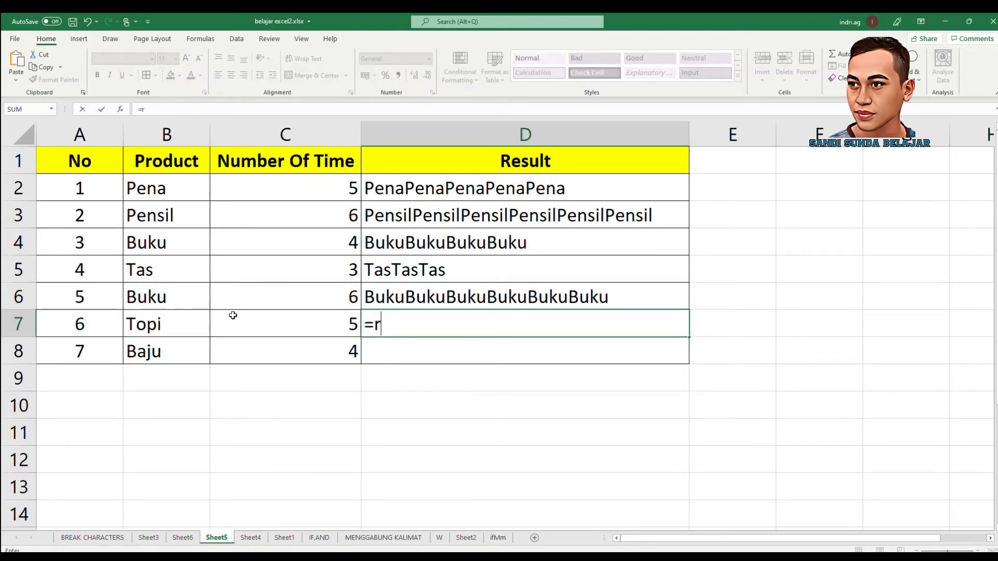
{"action": "type", "text": "ept("}
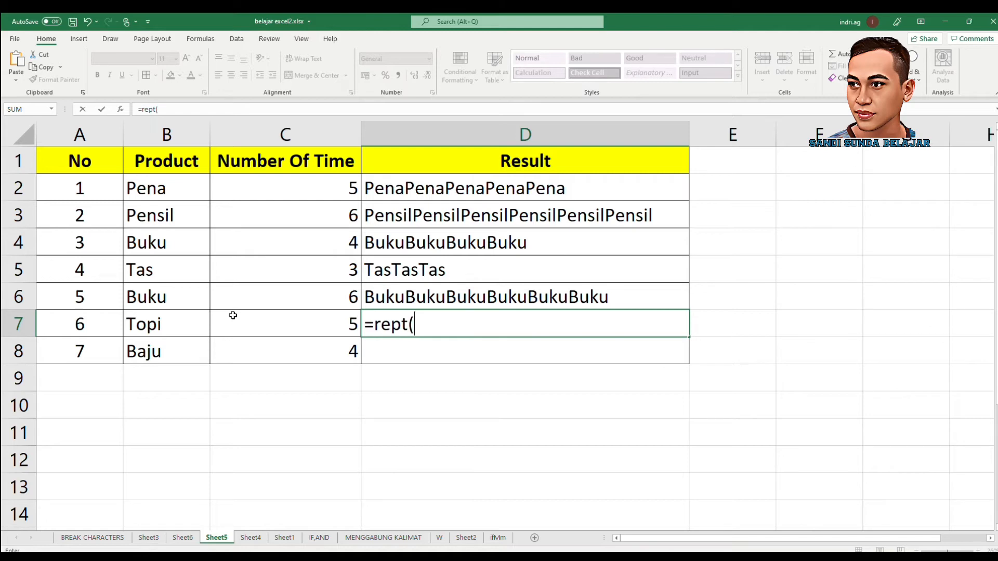
{"action": "left_click", "coordinate": [181, 325]}
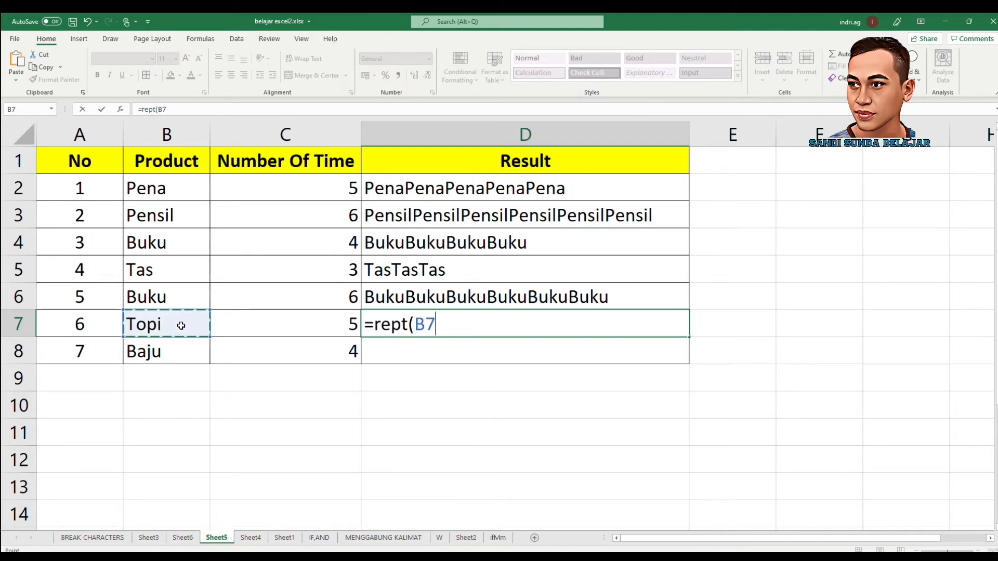
{"action": "type", "text": ";"}
{"action": "left_click", "coordinate": [251, 326]}
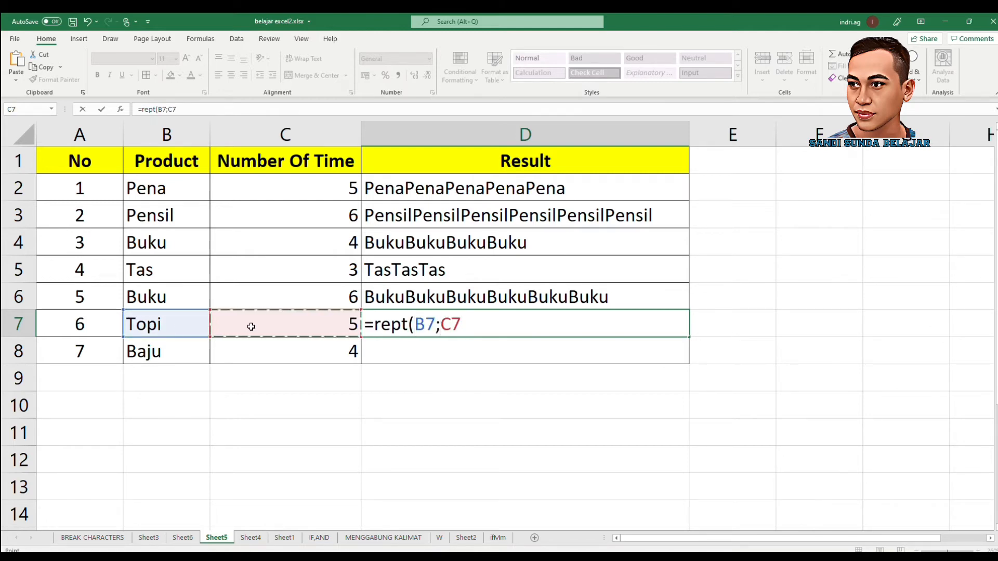
{"action": "type", "text": ")"}
{"action": "key", "text": "Return"}
Enter the formula =rept(B8;C8) in cell D8 to repeat the product name Baju
{"action": "type", "text": "="}
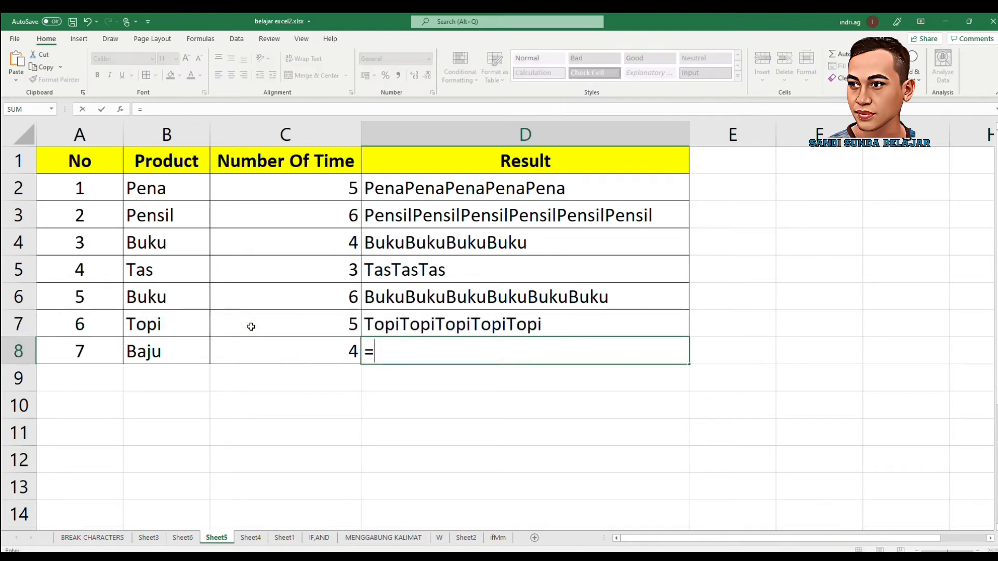
{"action": "type", "text": "rept("}
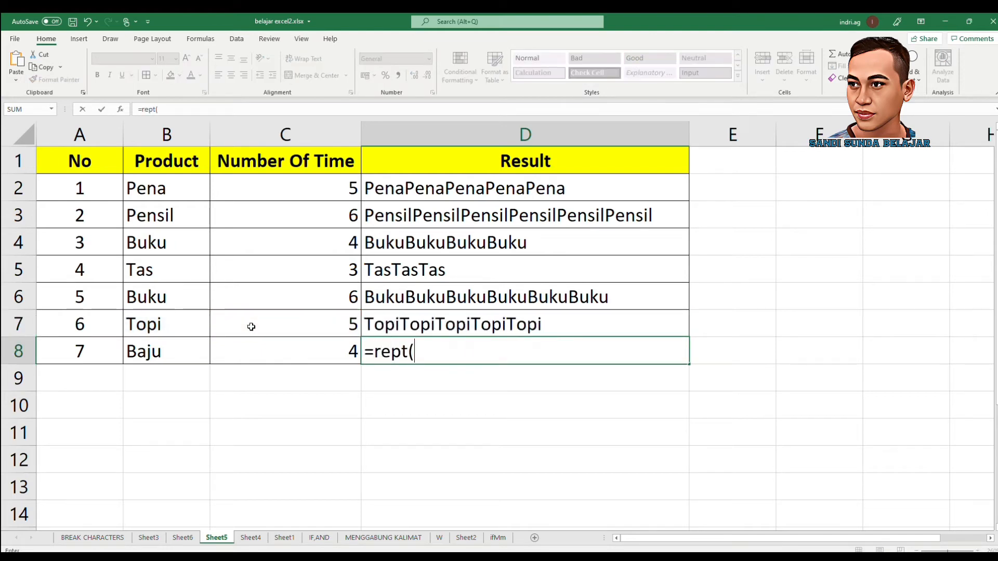
{"action": "left_click", "coordinate": [151, 349]}
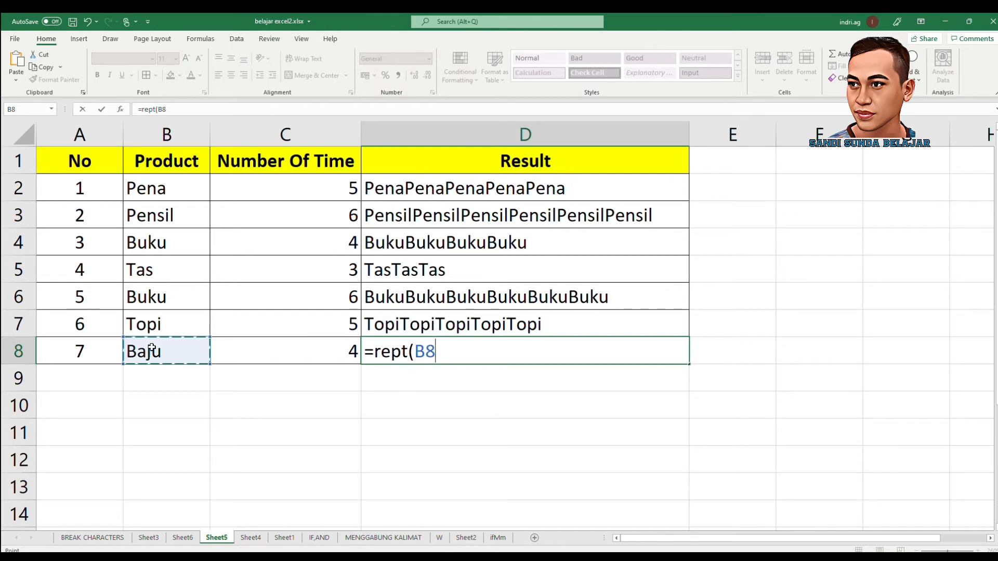
{"action": "type", "text": ";"}
{"action": "left_click", "coordinate": [223, 353]}
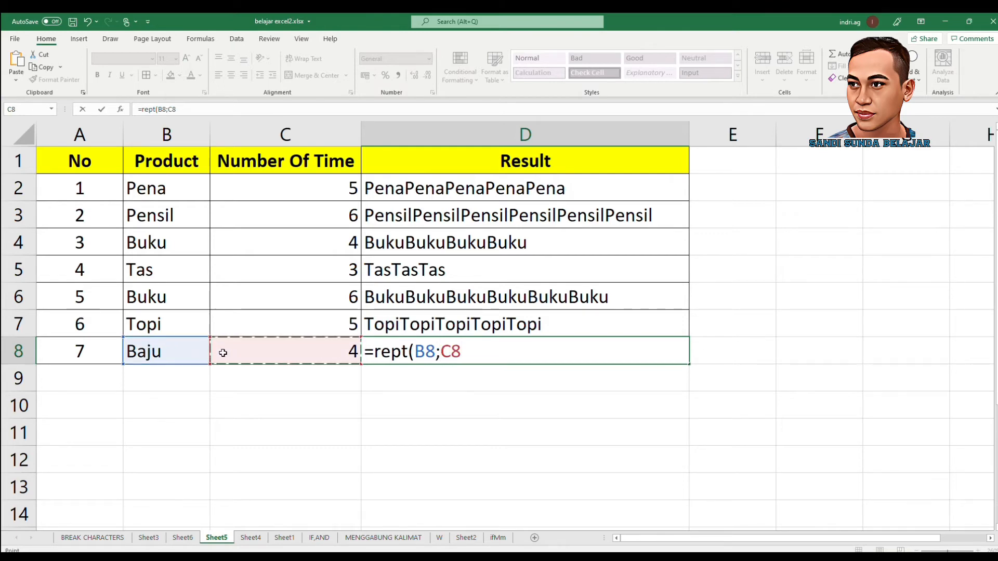
{"action": "type", "text": ")"}
{"action": "key", "text": "Return"}
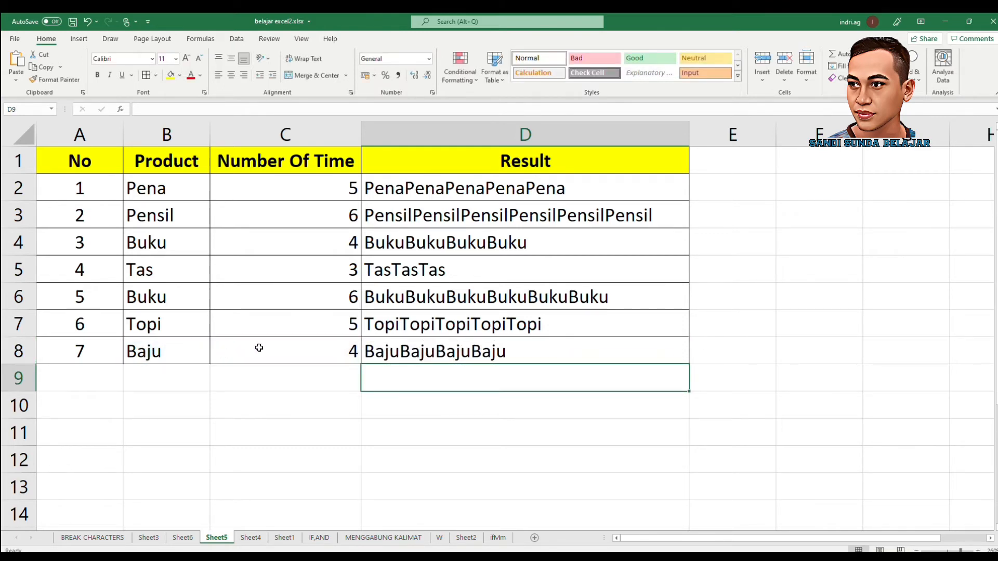
Center the Number Of Time values in cells C2:C8 horizontally
{"action": "left_click_drag", "start_coordinate": [274, 191], "coordinate": [296, 334]}
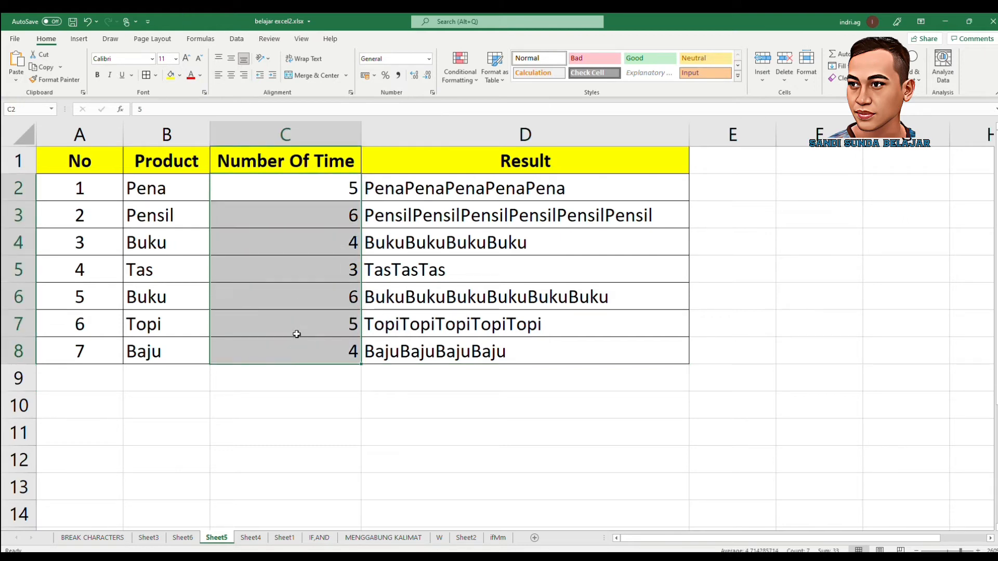
{"action": "left_click", "coordinate": [230, 76]}
{"action": "left_click", "coordinate": [569, 276]}
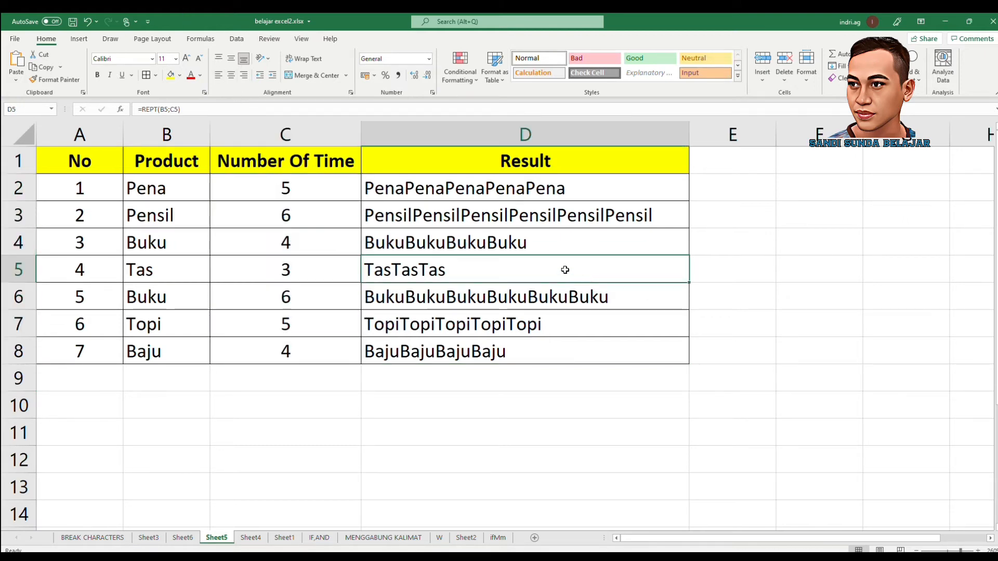
Clear all the REPT formulas from the Result cells D2:D8
{"action": "left_click", "coordinate": [480, 197]}
{"action": "left_click_drag", "start_coordinate": [487, 226], "coordinate": [501, 350]}
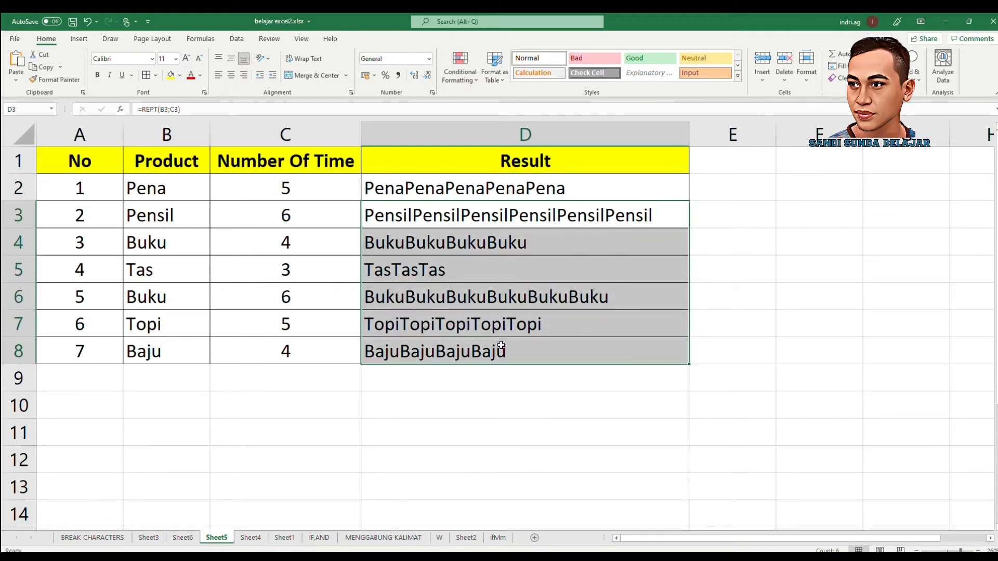
{"action": "left_click_drag", "start_coordinate": [484, 192], "coordinate": [474, 347]}
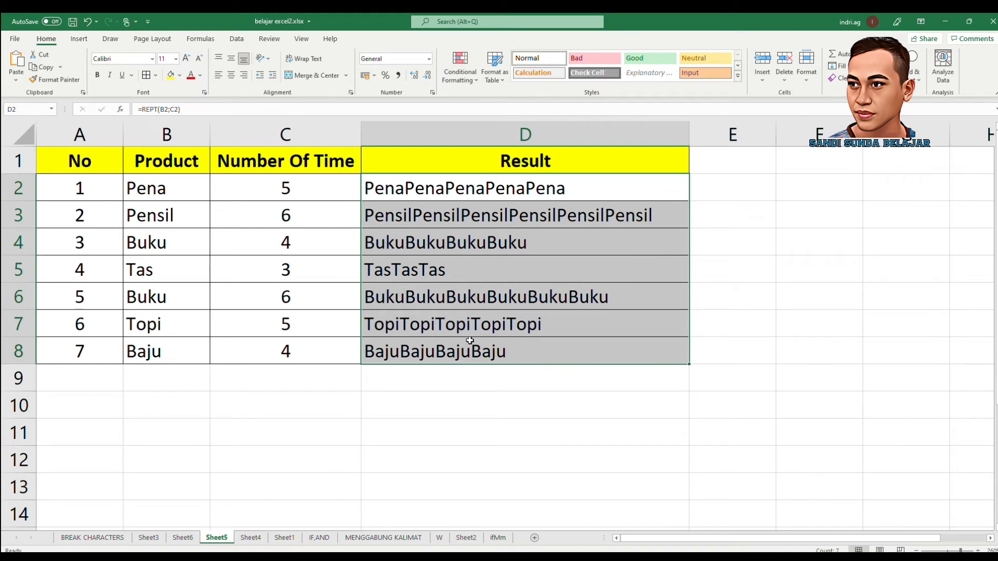
{"action": "key", "text": "Delete"}
Enter the formula =rept(B2;C2) in cell D2 to repeat the product name Pena
{"action": "left_click", "coordinate": [452, 186]}
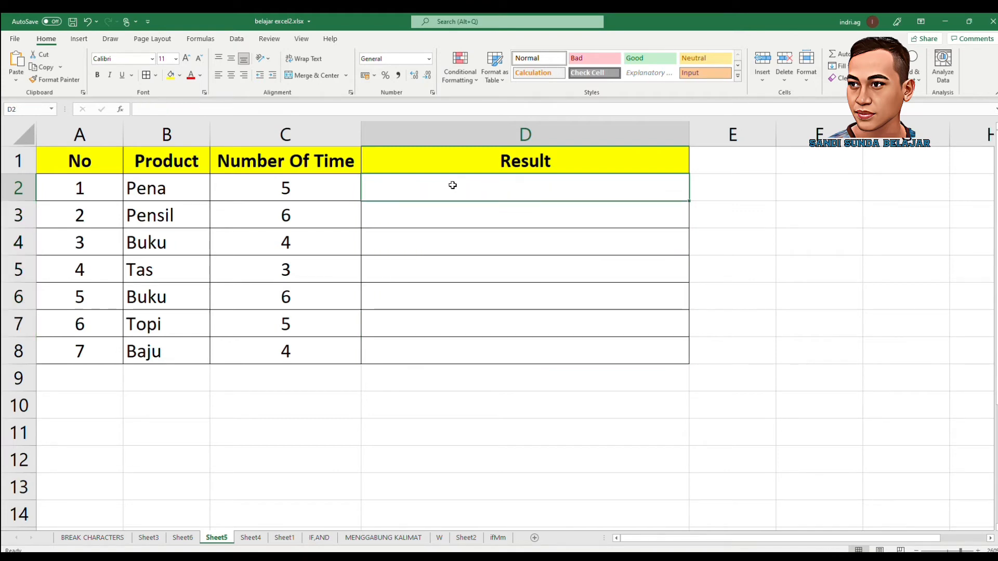
{"action": "type", "text": "=rep"}
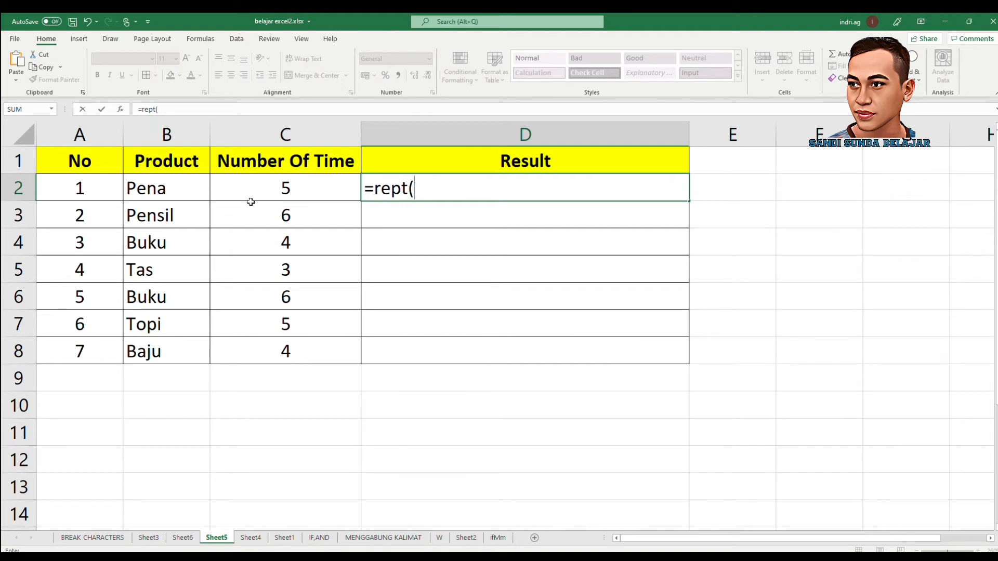
{"action": "type", "text": "t("}
{"action": "left_click", "coordinate": [154, 190]}
{"action": "type", "text": ";"}
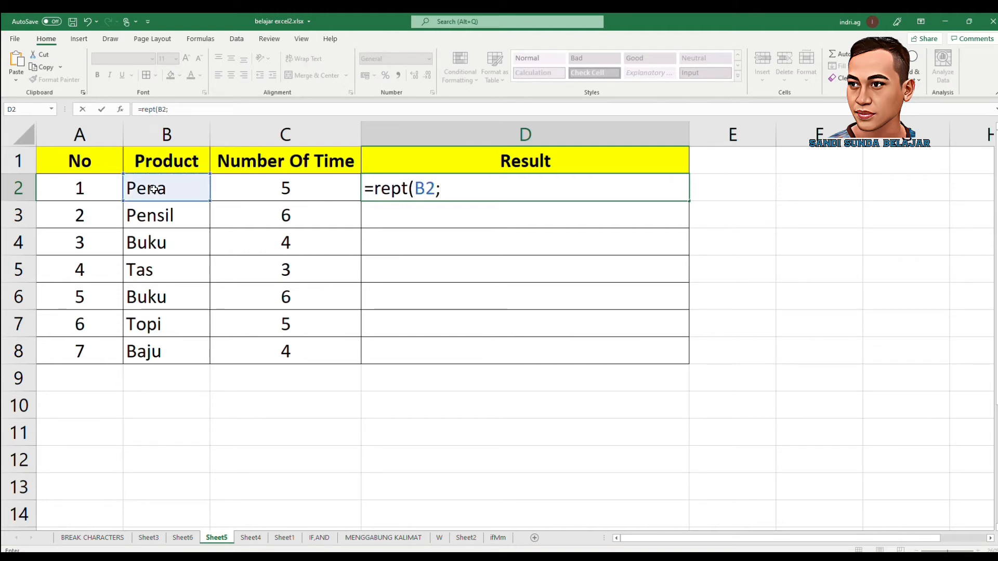
{"action": "left_click", "coordinate": [254, 188]}
{"action": "type", "text": ")"}
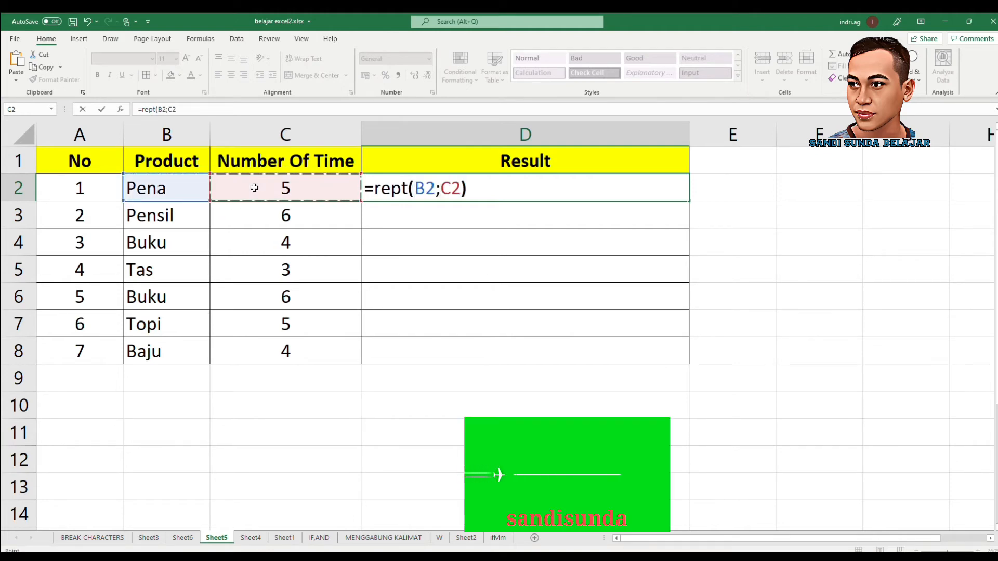
{"action": "key", "text": "Return"}
Fill the REPT formula from cell D2 down through D8 for the remaining products
{"action": "left_click", "coordinate": [503, 189]}
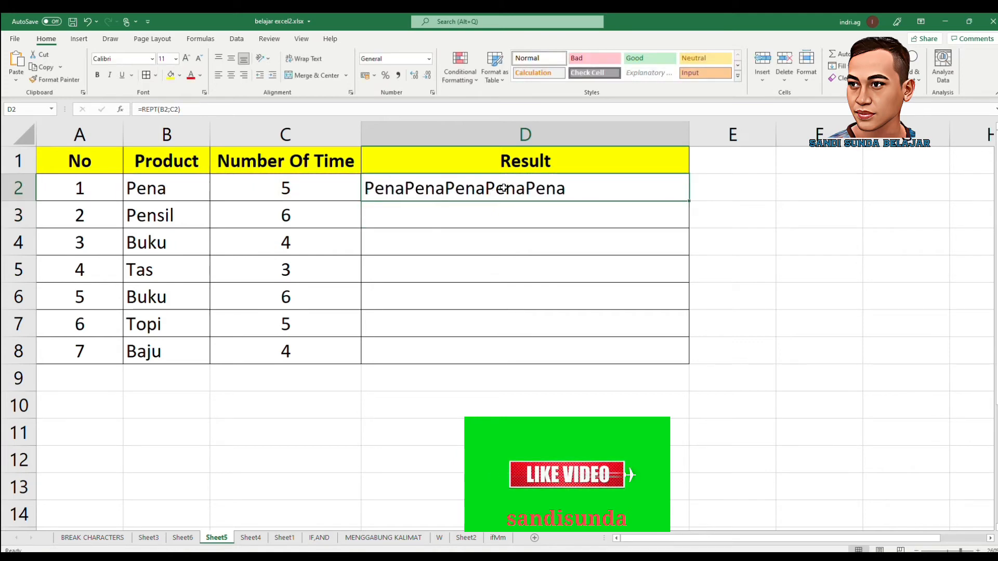
{"action": "double_click", "coordinate": [689, 201]}
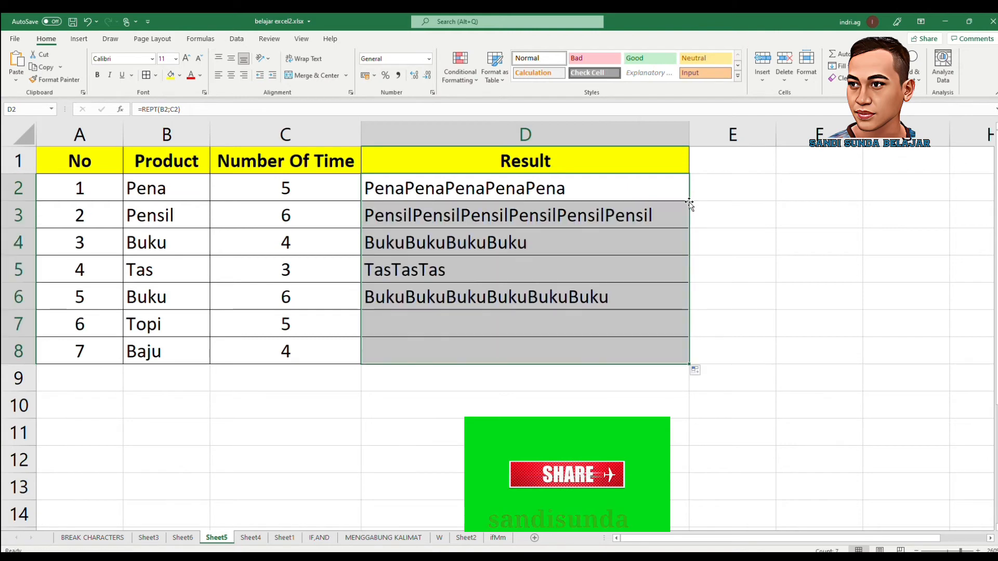
{"action": "left_click", "coordinate": [459, 258]}
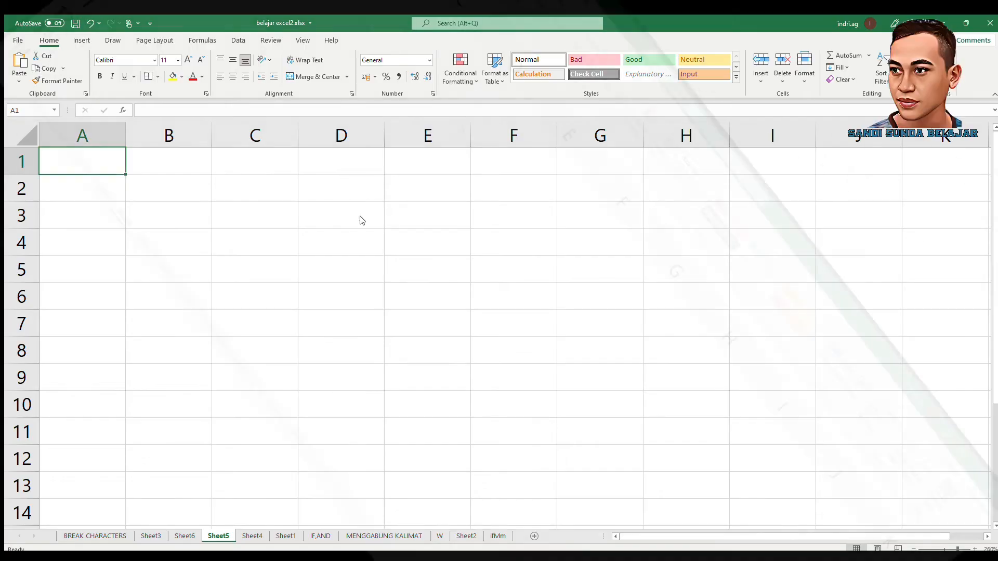
Enter the headings No, Product, Number Of Time and Result in A1:D1 and fit column C to its heading
{"action": "type", "text": "n"}
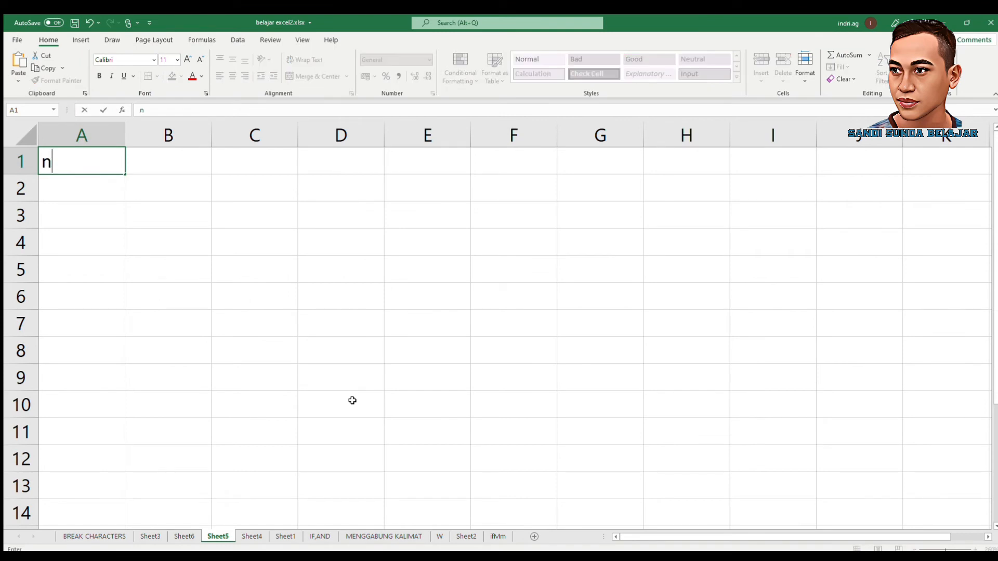
{"action": "type", "text": "No"}
{"action": "key", "text": "Tab"}
{"action": "type", "text": "Produc"}
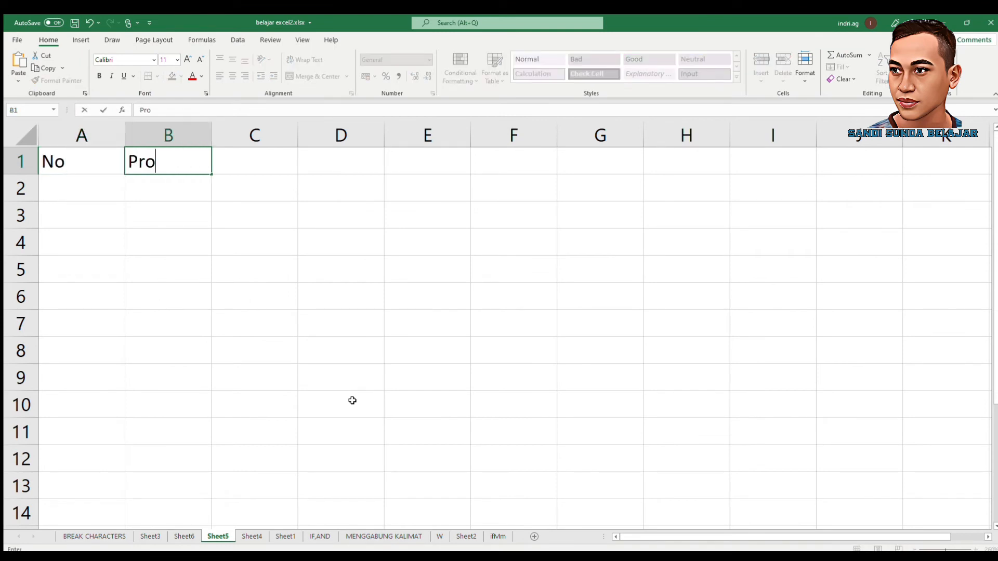
{"action": "key", "text": "Tab"}
{"action": "type", "text": "Numb"}
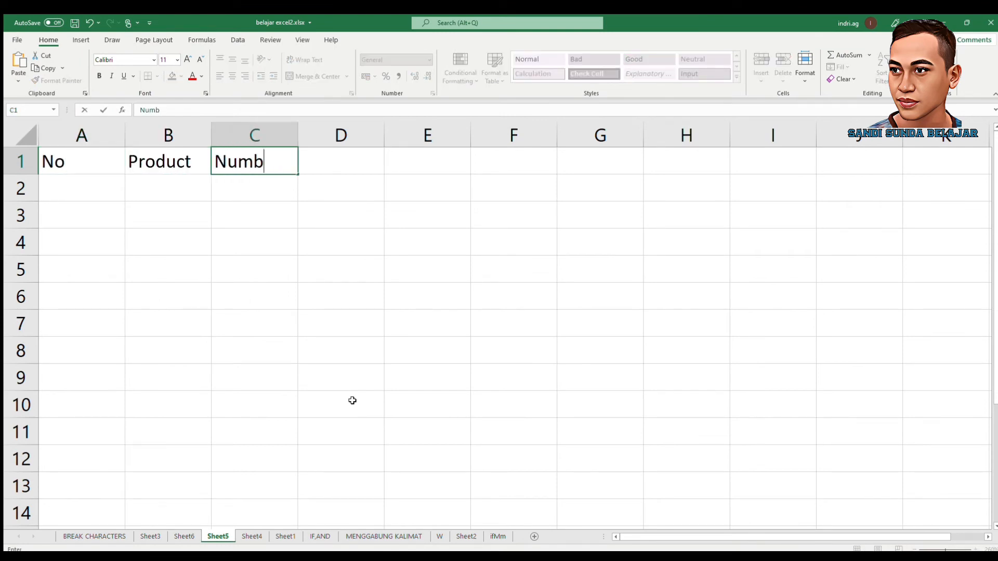
{"action": "type", "text": "er Of Time"}
{"action": "key", "text": "Tab"}
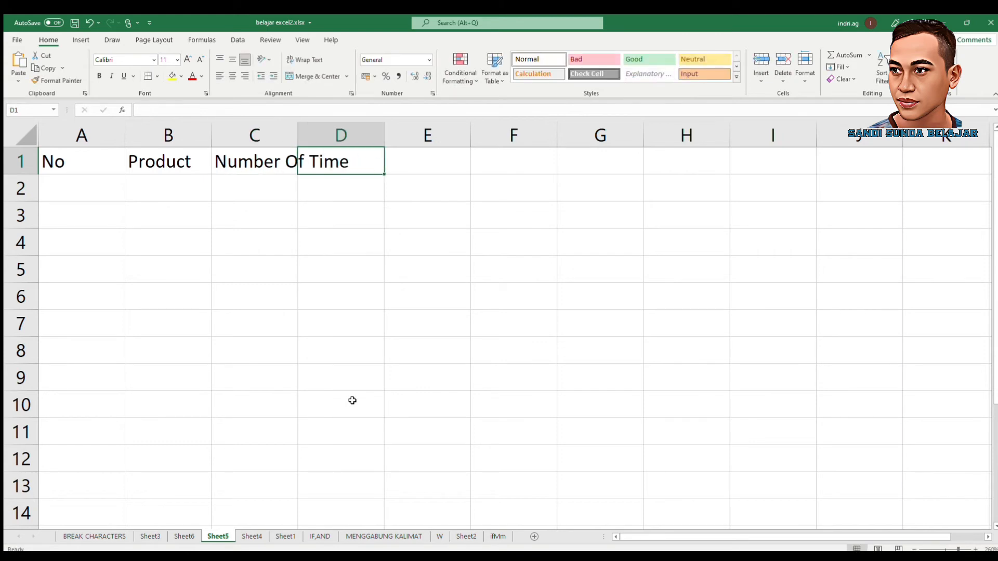
{"action": "type", "text": "Result"}
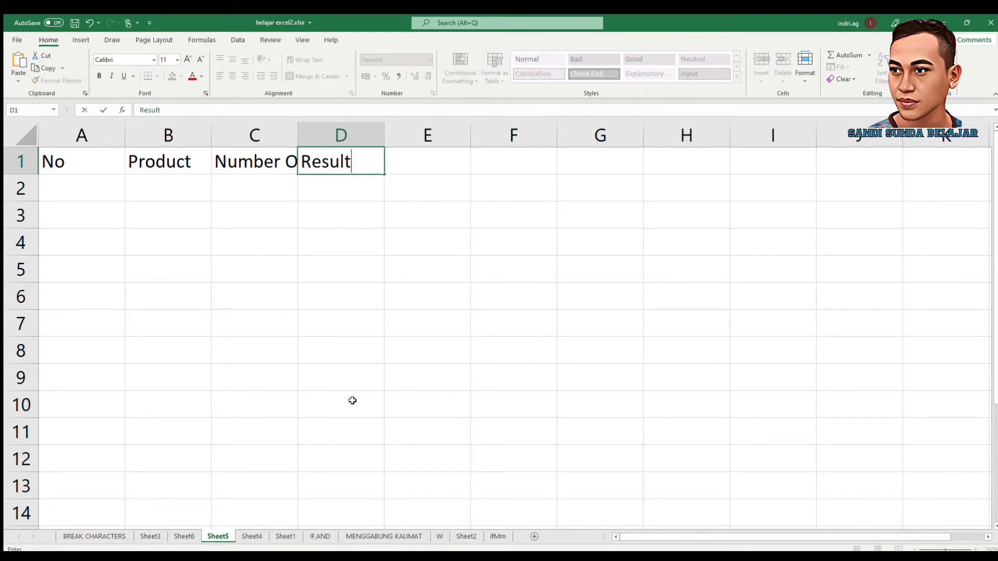
{"action": "double_click", "coordinate": [298, 137]}
{"action": "left_click", "coordinate": [314, 196]}
Fill row 2 of the table with number 1, product Pena and Number Of Time 5
{"action": "left_click", "coordinate": [105, 185]}
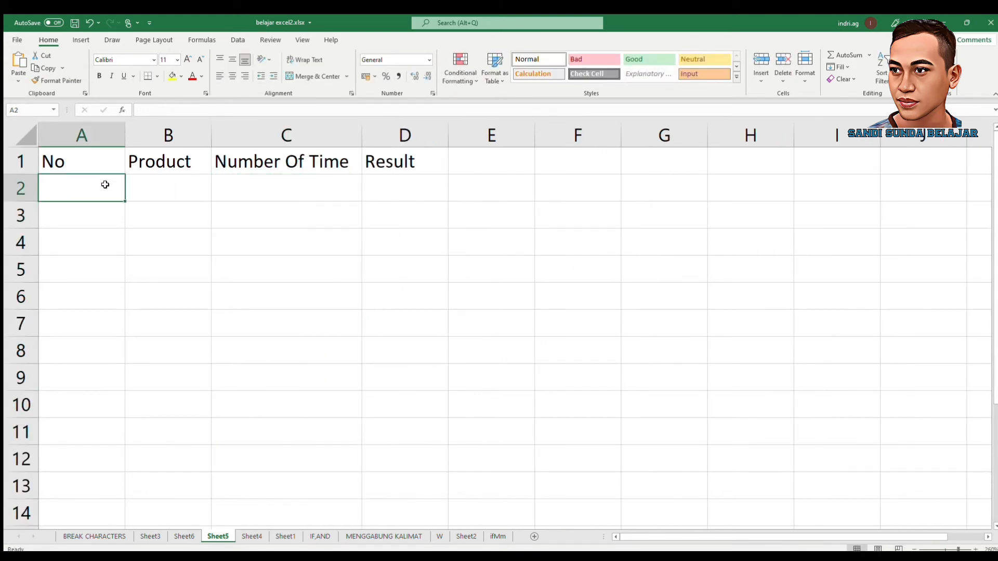
{"action": "type", "text": "1"}
{"action": "key", "text": "Tab"}
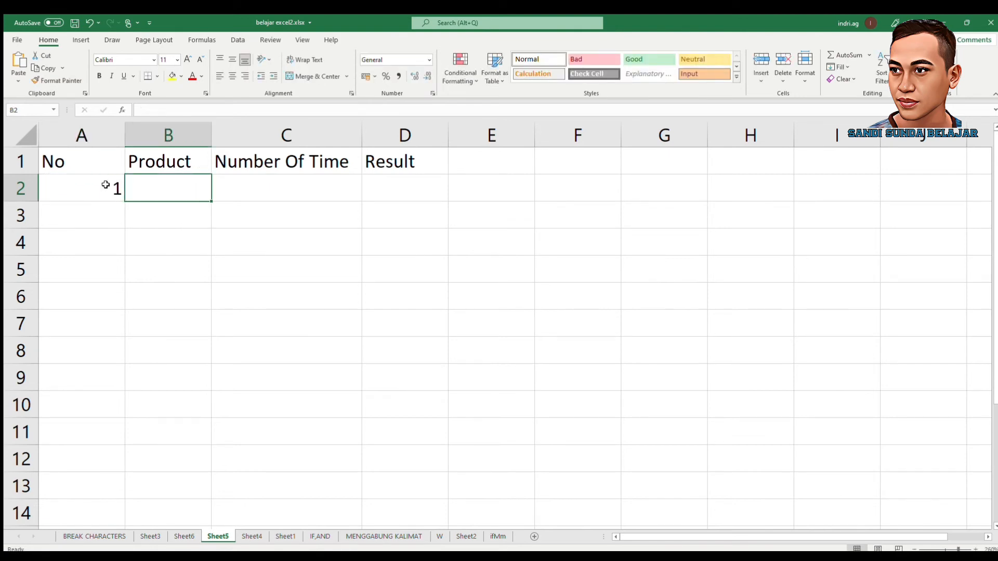
{"action": "type", "text": "Pena"}
{"action": "key", "text": "Tab"}
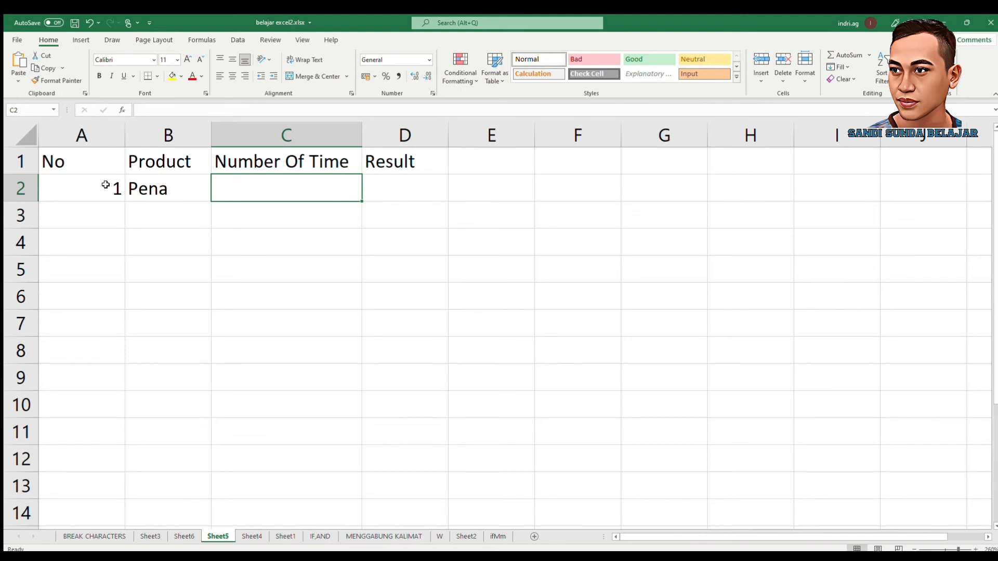
{"action": "type", "text": "5"}
{"action": "key", "text": "Return"}
Fill row 3 of the table with number 2, product Pensil and Number Of Time 6
{"action": "key", "text": "Left"}
{"action": "key", "text": "Left"}
{"action": "type", "text": "2"}
{"action": "key", "text": "Tab"}
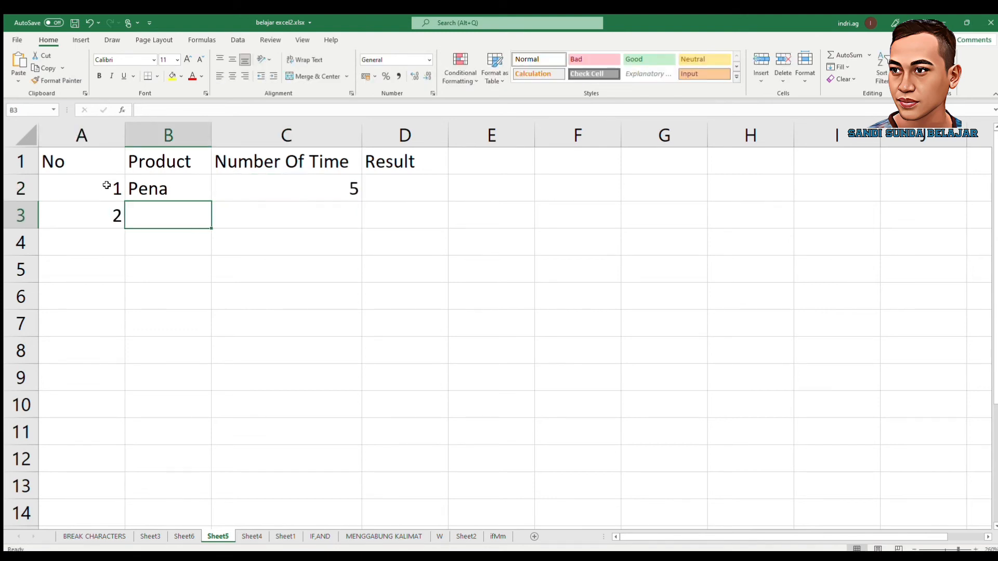
{"action": "type", "text": "Pensil"}
{"action": "key", "text": "Tab"}
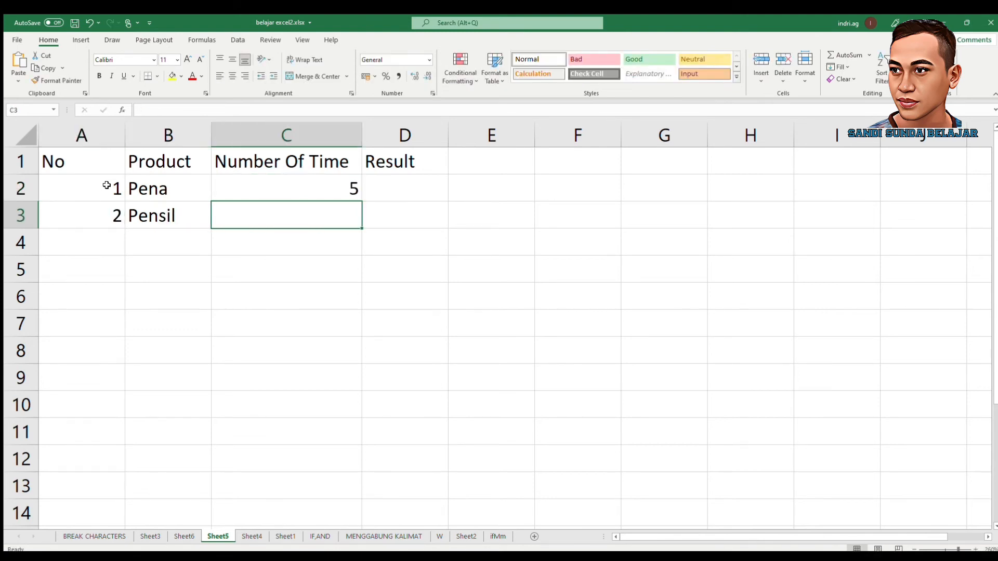
{"action": "type", "text": "6"}
{"action": "key", "text": "Return"}
Fill row 4 of the table with number 3, product Buku and Number Of Time 4
{"action": "type", "text": "3"}
{"action": "key", "text": "Tab"}
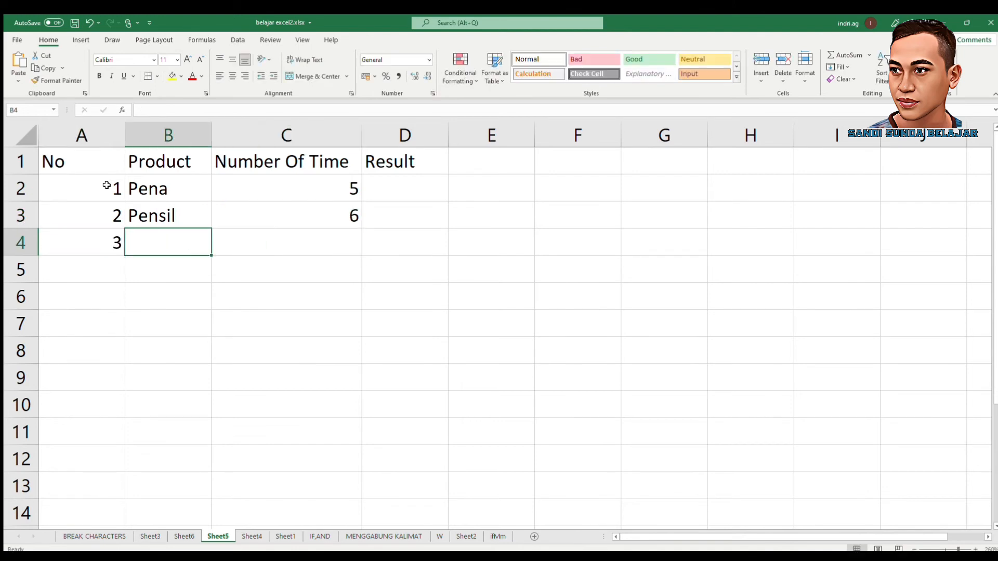
{"action": "type", "text": "Buku"}
{"action": "key", "text": "Tab"}
{"action": "type", "text": "4"}
{"action": "key", "text": "Return"}
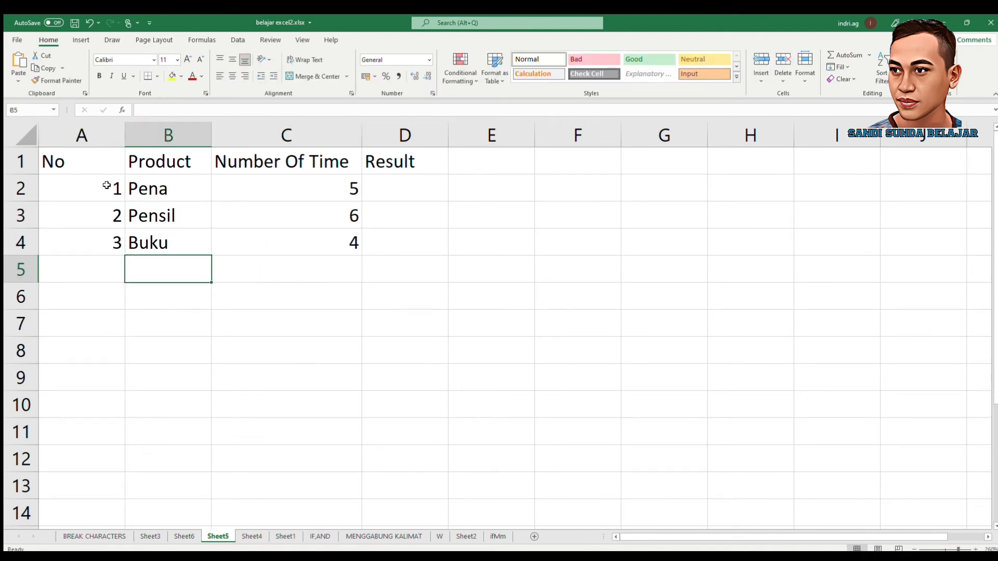
Fill row 5 of the table with number 4, product Tas and Number Of Time 3
{"action": "type", "text": "4"}
{"action": "key", "text": "Tab"}
{"action": "type", "text": "Tas"}
{"action": "key", "text": "Tab"}
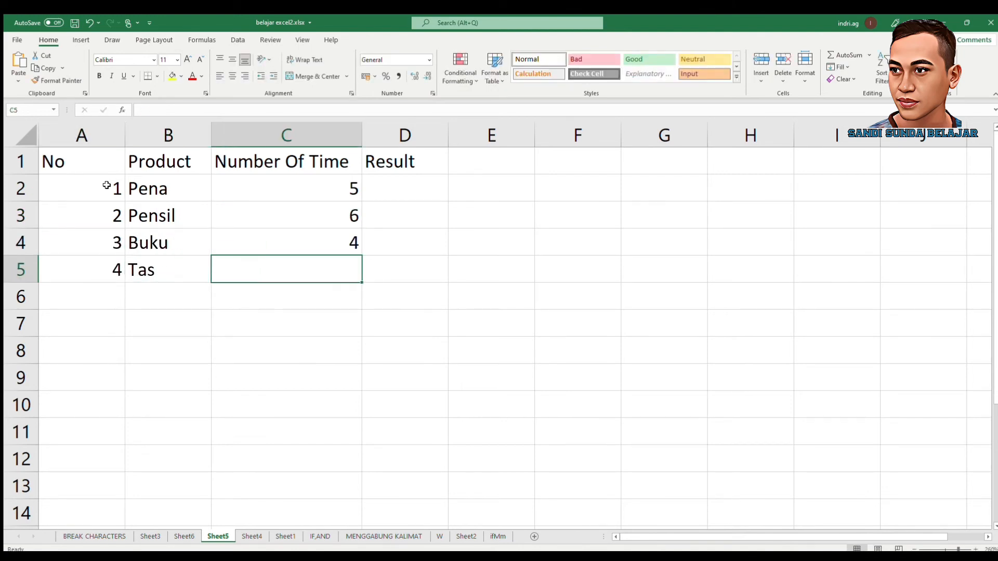
{"action": "type", "text": "3"}
{"action": "key", "text": "Return"}
Fill row 6 of the table with number 5, product Buku and Number Of Time 6
{"action": "key", "text": "Home"}
{"action": "type", "text": "5"}
{"action": "key", "text": "Tab"}
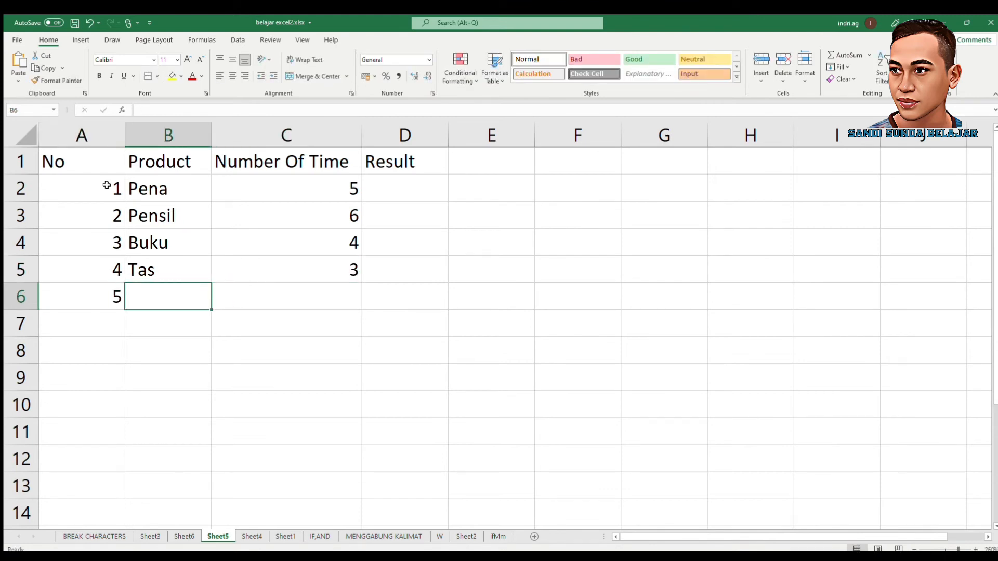
{"action": "type", "text": "Buku"}
{"action": "key", "text": "Tab"}
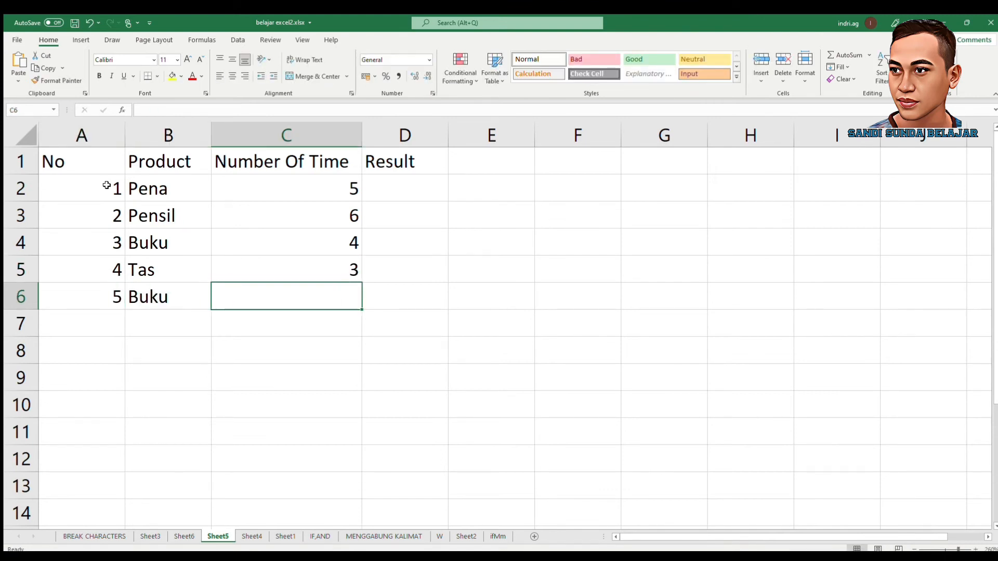
{"action": "type", "text": "6"}
{"action": "key", "text": "Return"}
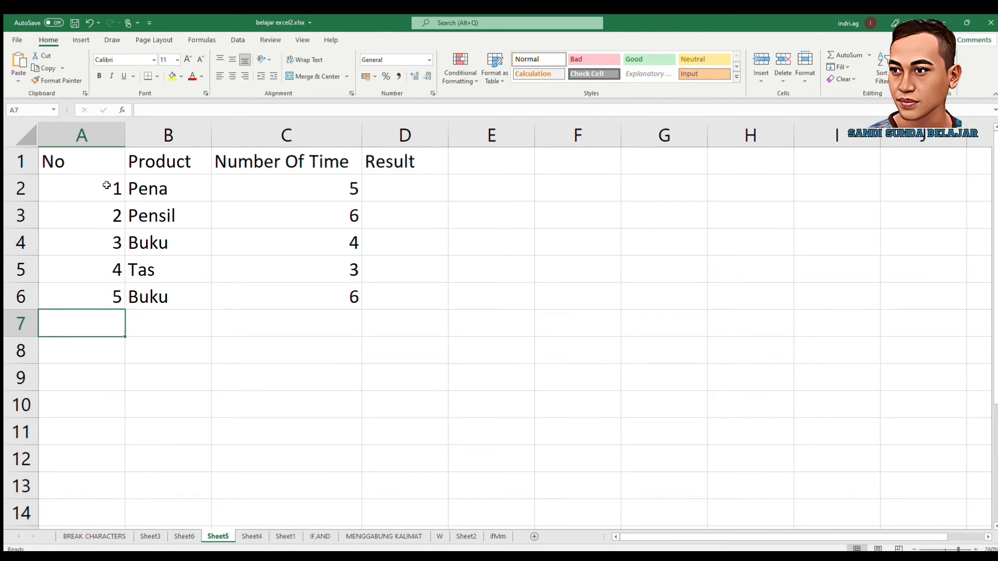
Fill row 7 of the table with number 6, product Topi and Number Of Time 5
{"action": "type", "text": "6"}
{"action": "key", "text": "Tab"}
{"action": "type", "text": "Top"}
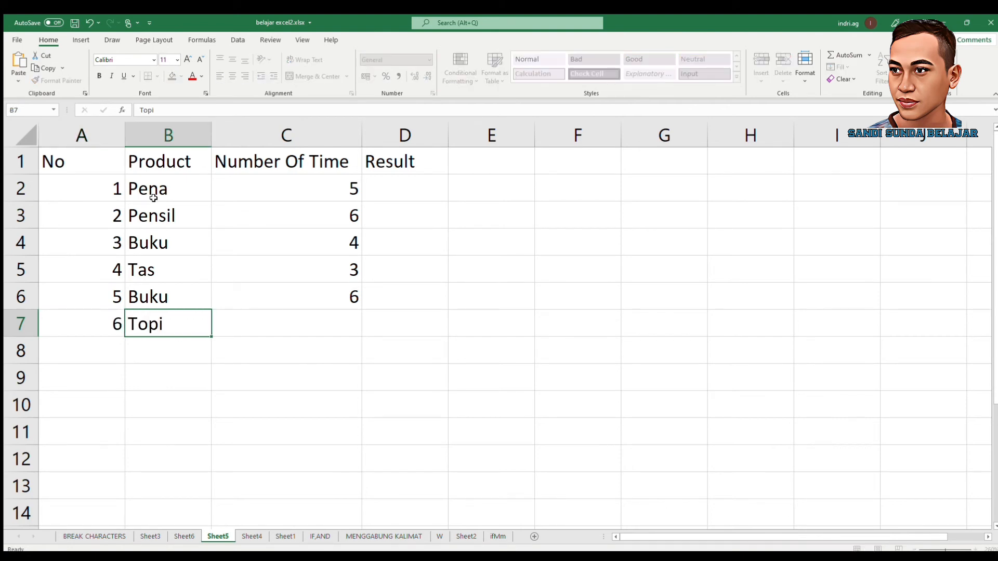
{"action": "key", "text": "Tab"}
{"action": "type", "text": "5"}
{"action": "key", "text": "Return"}
Fill row 8 of the table with number 7, product Baju and Number Of Time 4
{"action": "type", "text": "7"}
{"action": "key", "text": "Tab"}
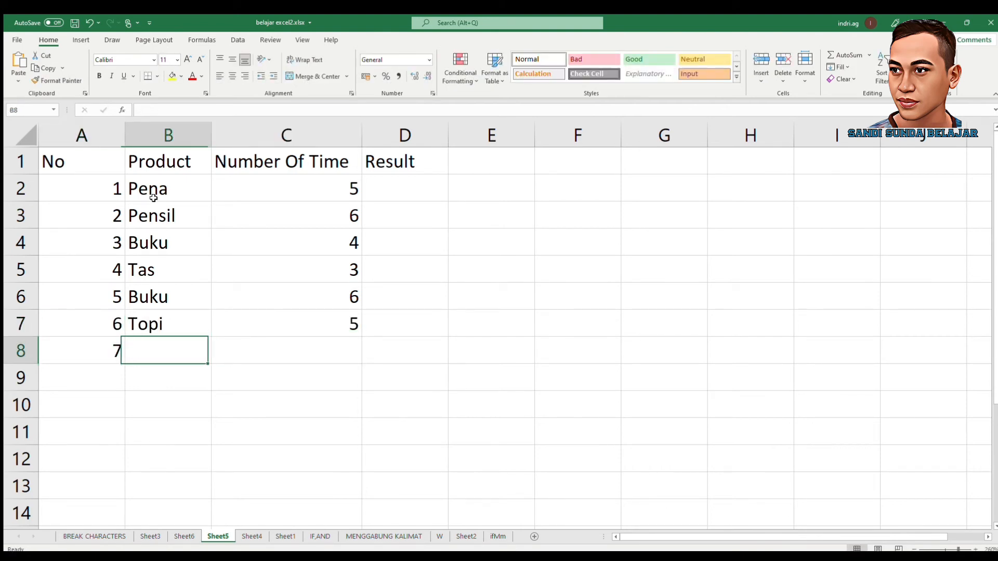
{"action": "type", "text": "Baju"}
{"action": "key", "text": "Tab"}
{"action": "type", "text": "4"}
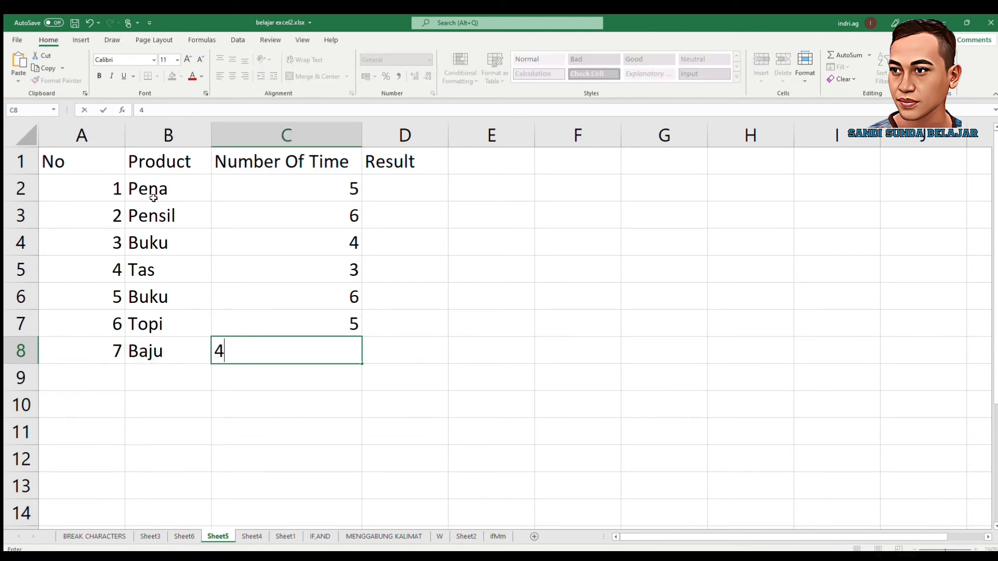
{"action": "key", "text": "Tab"}
Apply borders on all sides of every cell in the table range A1:D8
{"action": "key", "text": "Up"}
{"action": "key", "text": "Up"}
{"action": "key", "text": "Up"}
{"action": "key", "text": "Up"}
{"action": "key", "text": "Up"}
{"action": "key", "text": "Up"}
{"action": "left_click_drag", "start_coordinate": [82, 161], "coordinate": [369, 345]}
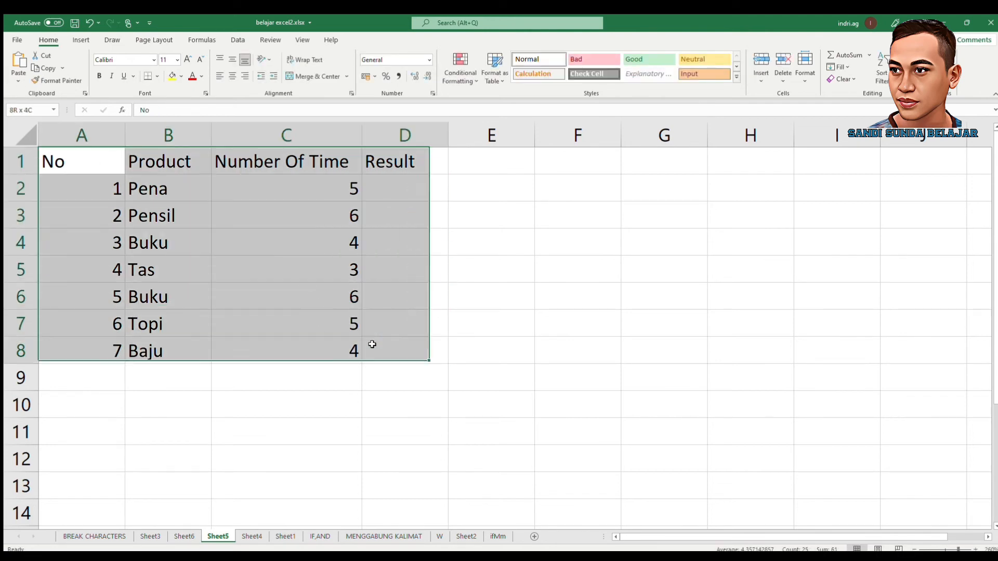
{"action": "left_click", "coordinate": [169, 160]}
Center the contents of the No column horizontally
{"action": "left_click", "coordinate": [98, 134]}
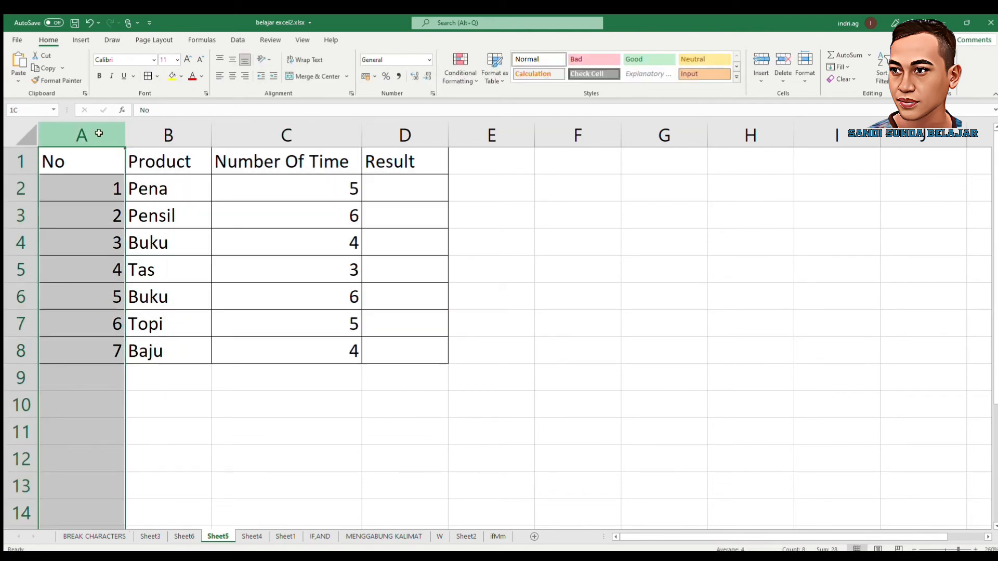
{"action": "left_click", "coordinate": [232, 77]}
{"action": "left_click", "coordinate": [291, 186]}
Fill the header cells A1:D1 with yellow
{"action": "left_click_drag", "start_coordinate": [110, 163], "coordinate": [464, 161]}
{"action": "left_click", "coordinate": [173, 76]}
{"action": "left_click", "coordinate": [418, 161]}
Widen the Result column and make the header row A1:D1 centered and bold
{"action": "double_click", "coordinate": [448, 133]}
{"action": "left_click", "coordinate": [452, 132]}
{"action": "left_click", "coordinate": [394, 134]}
{"action": "left_click", "coordinate": [220, 76]}
{"action": "left_click", "coordinate": [233, 76]}
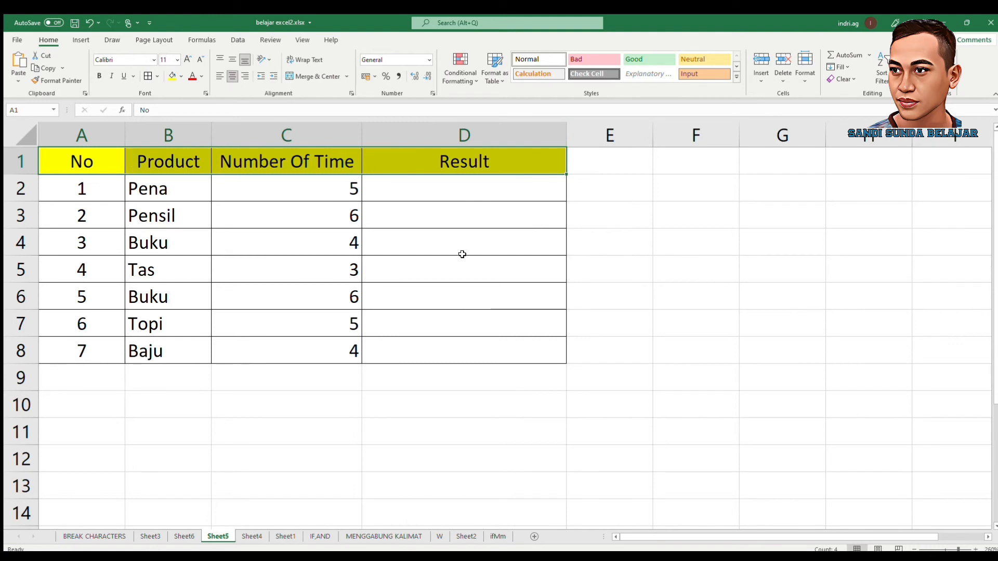
Enter the formula =REPT(B2;C2) in D2 to repeat Pena by its Number Of Time
{"action": "left_click", "coordinate": [451, 190]}
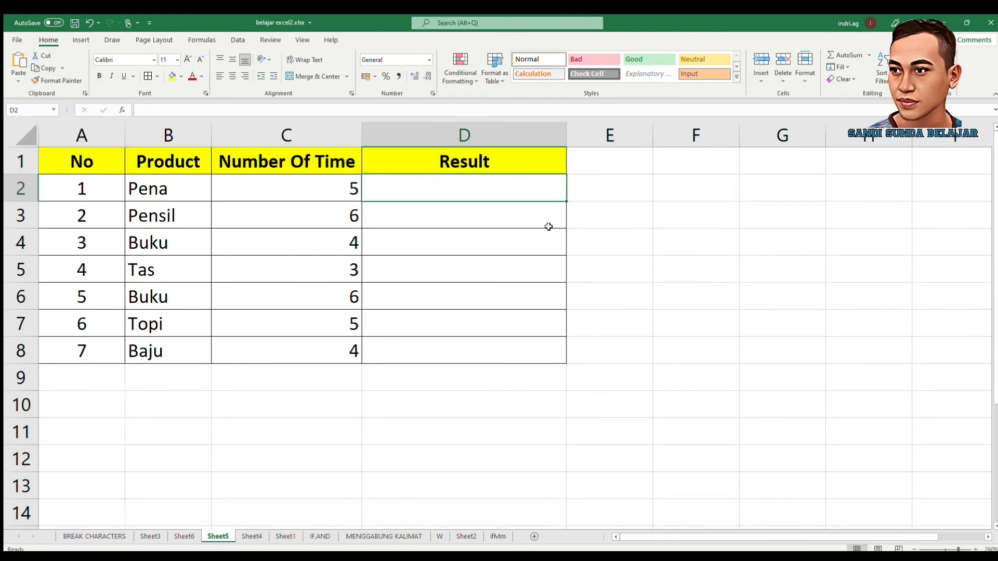
{"action": "type", "text": "=rep"}
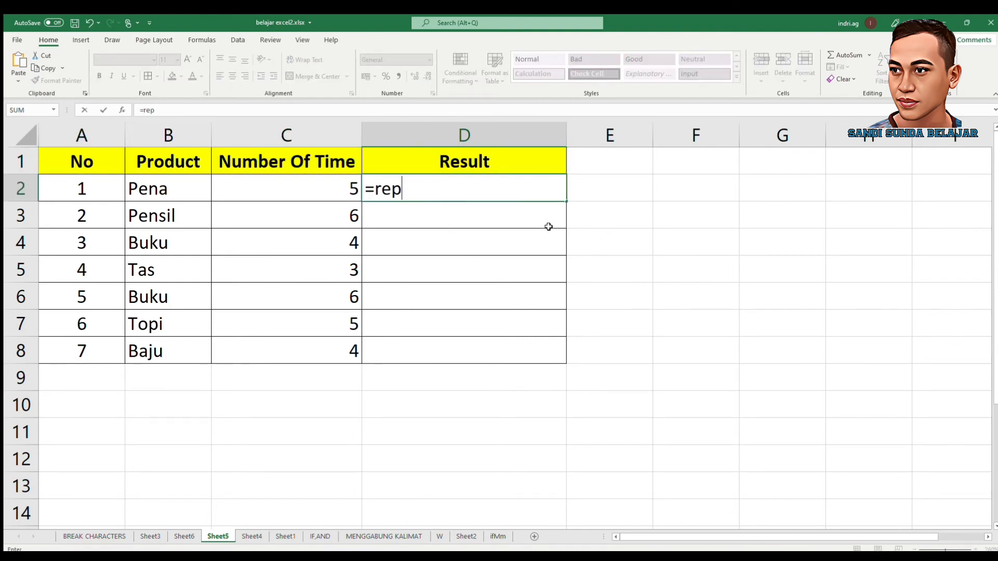
{"action": "type", "text": "t("}
{"action": "left_click", "coordinate": [188, 191]}
{"action": "type", "text": ";"}
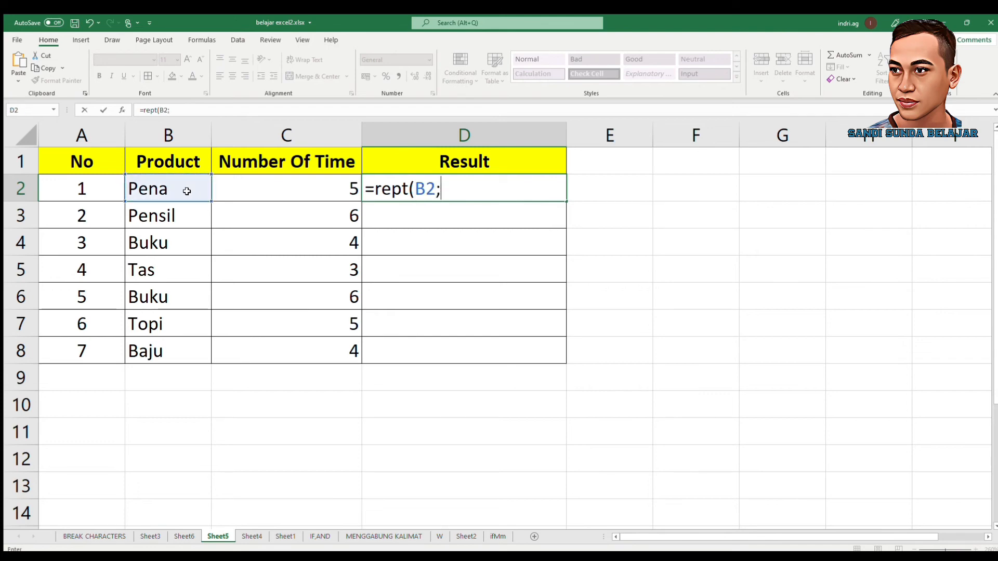
{"action": "left_click", "coordinate": [253, 190]}
{"action": "key", "text": "Return"}
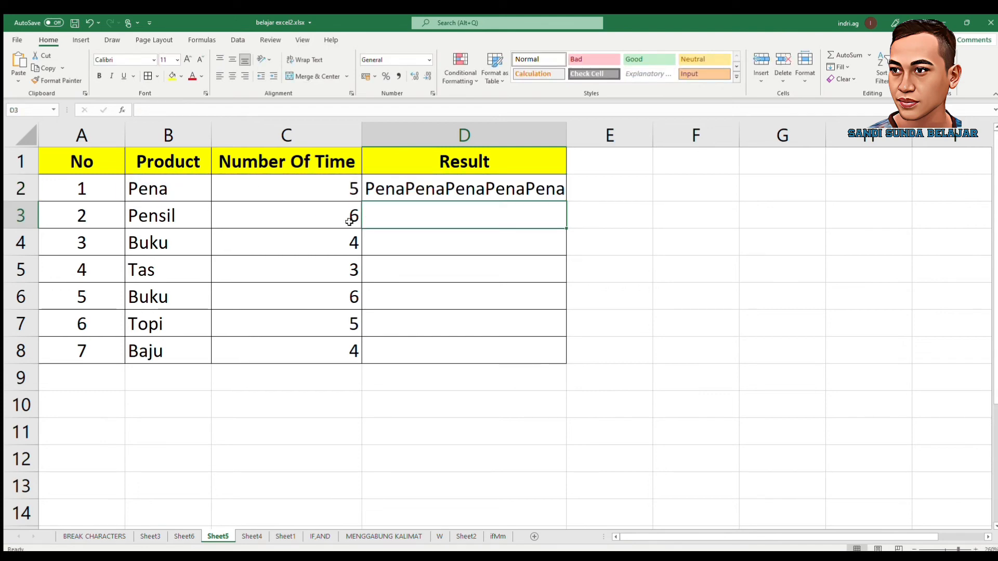
Enter the formula =REPT(B3;C3) in D3 and fit the Result column's width to its contents
{"action": "type", "text": "=rept"}
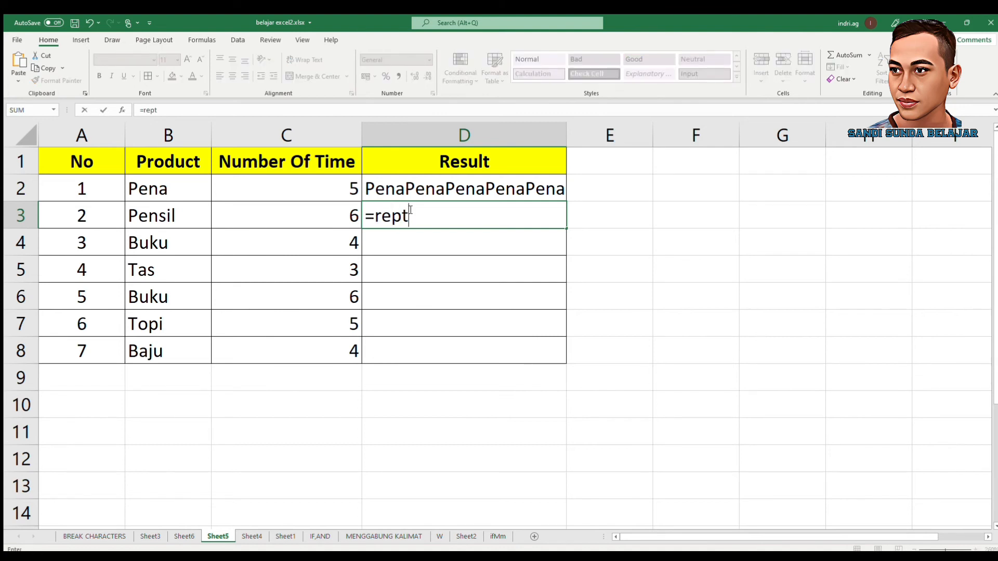
{"action": "type", "text": "("}
{"action": "left_click", "coordinate": [164, 213]}
{"action": "type", "text": ";"}
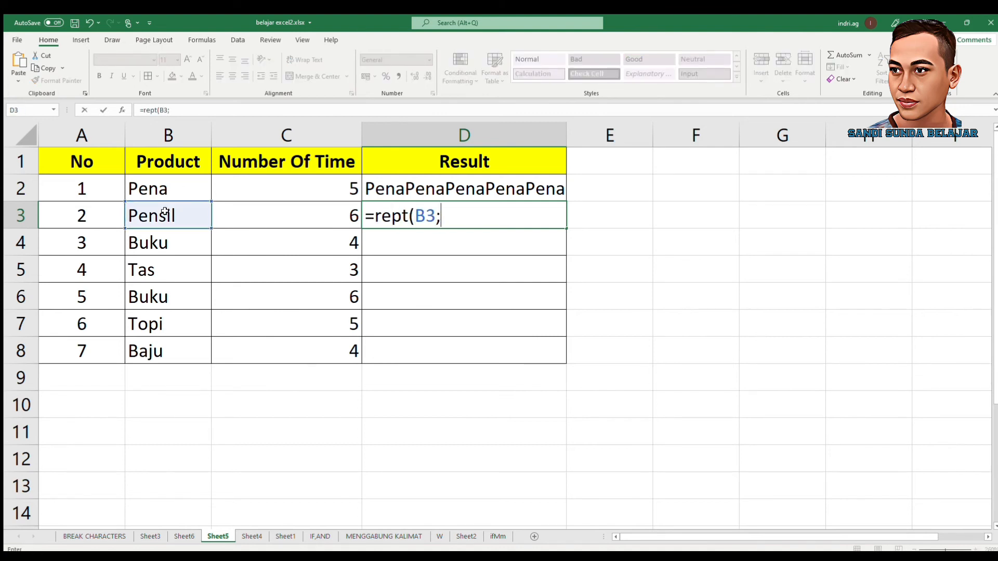
{"action": "left_click", "coordinate": [238, 219]}
{"action": "type", "text": ")"}
{"action": "key", "text": "Return"}
{"action": "double_click", "coordinate": [566, 136]}
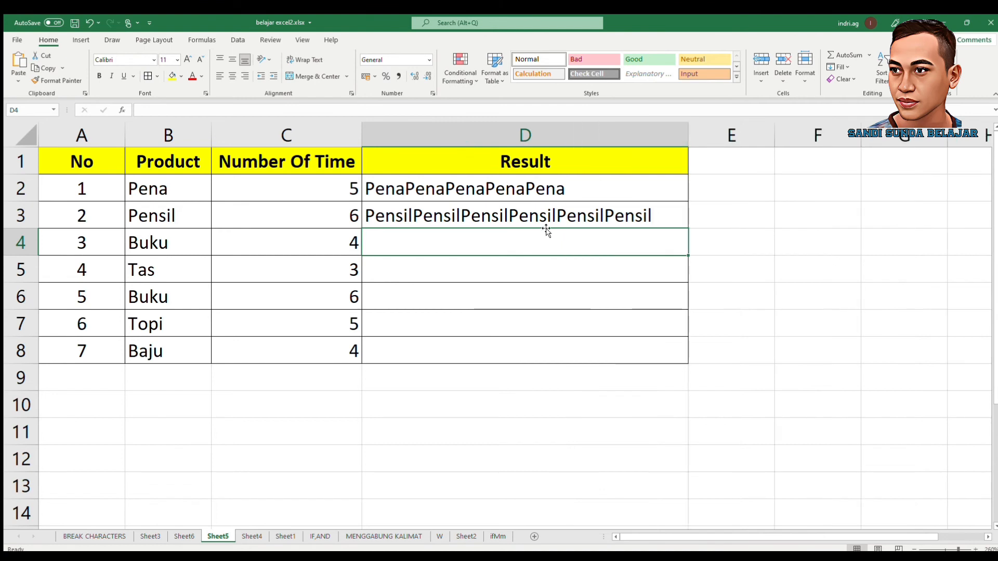
Enter the formula =REPT(B4;C4) in D4 to repeat Buku by its Number Of Time
{"action": "type", "text": "=rept"}
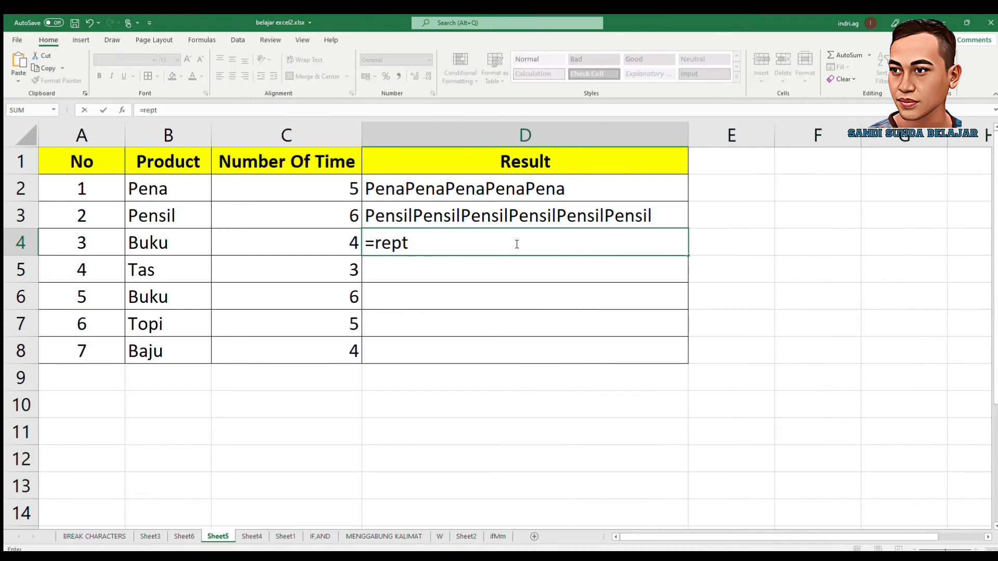
{"action": "type", "text": "("}
{"action": "left_click", "coordinate": [155, 242]}
{"action": "type", "text": ";"}
{"action": "left_click", "coordinate": [287, 247]}
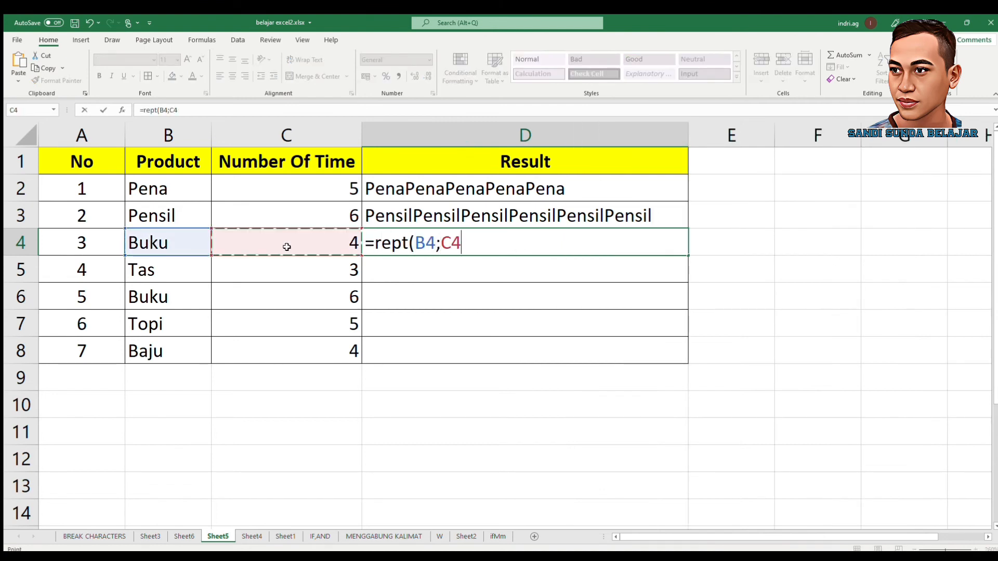
{"action": "type", "text": ")"}
{"action": "key", "text": "Return"}
Enter the formula =REPT(B5;C5) in D5 to repeat Tas by its Number Of Time
{"action": "type", "text": "="}
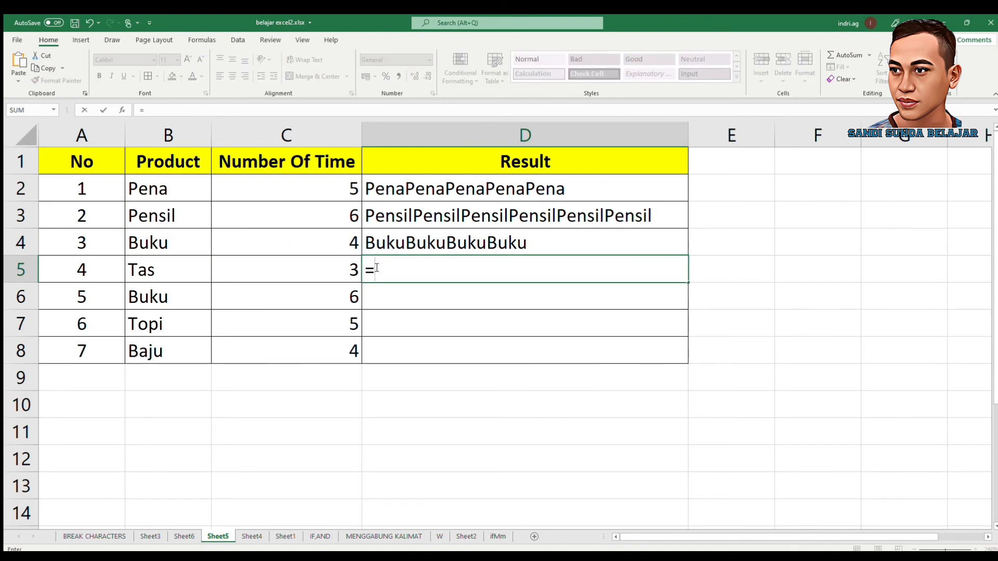
{"action": "type", "text": "rept("}
{"action": "left_click", "coordinate": [168, 272]}
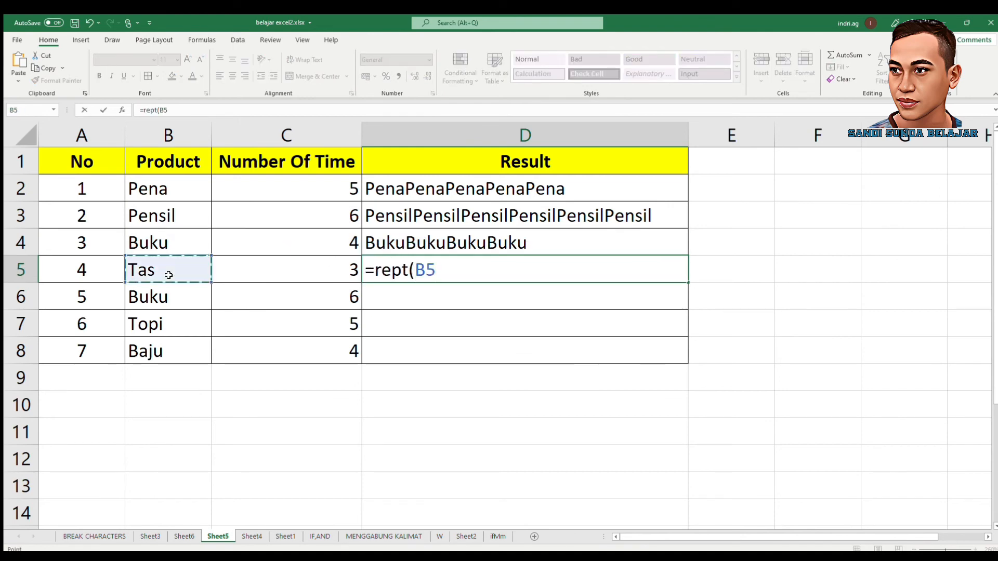
{"action": "type", "text": ";"}
{"action": "left_click", "coordinate": [270, 268]}
{"action": "type", "text": ")"}
{"action": "key", "text": "Return"}
Enter the formula =REPT(B6;C6) in D6 to repeat Buku by its Number Of Time
{"action": "type", "text": "="}
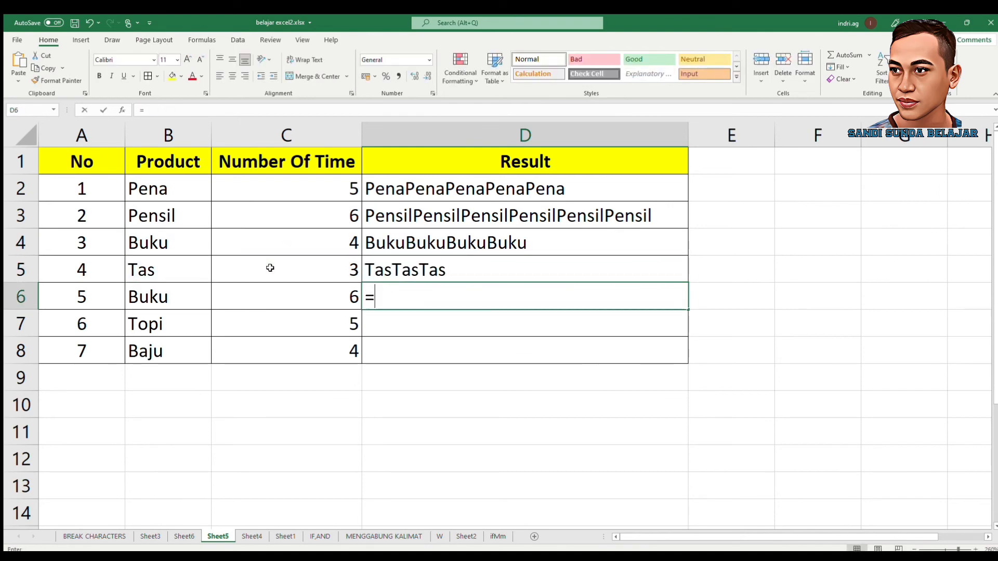
{"action": "type", "text": "rept("}
{"action": "left_click", "coordinate": [174, 291]}
{"action": "type", "text": ";"}
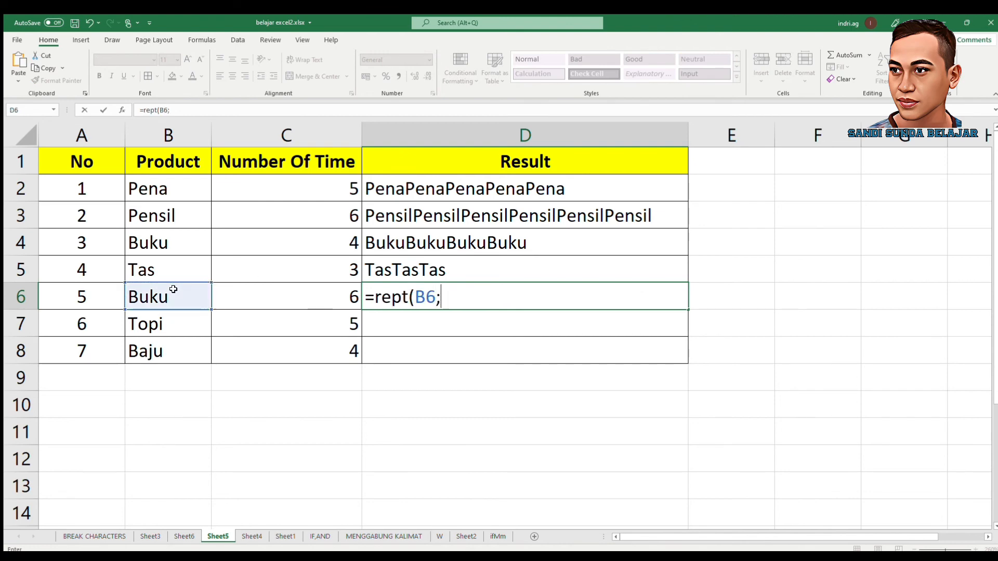
{"action": "left_click", "coordinate": [255, 294]}
{"action": "type", "text": ")"}
{"action": "key", "text": "Return"}
Enter the formula =REPT(B7;C7) in D7 to repeat Topi by its Number Of Time
{"action": "type", "text": "="}
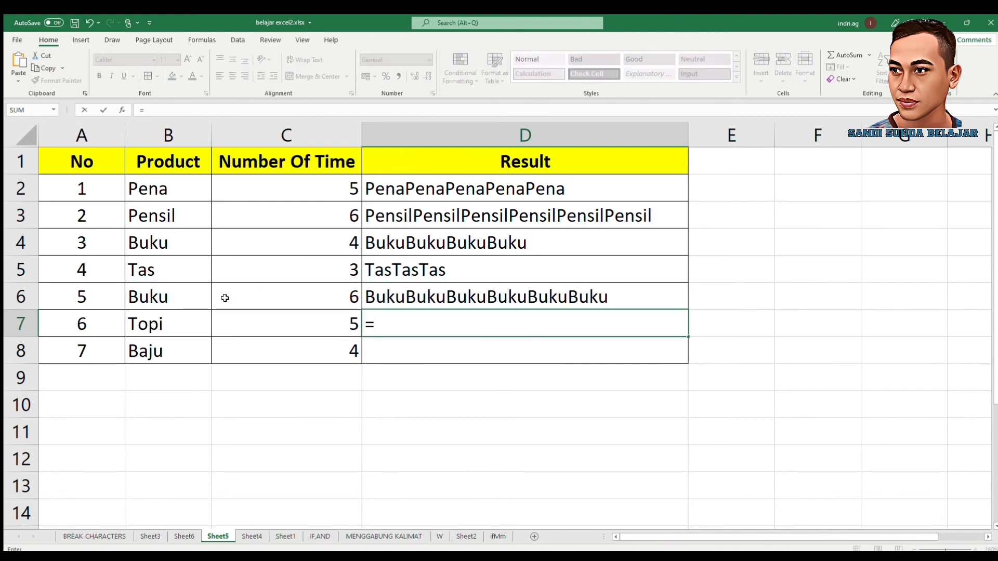
{"action": "type", "text": "rept("}
{"action": "left_click", "coordinate": [183, 326]}
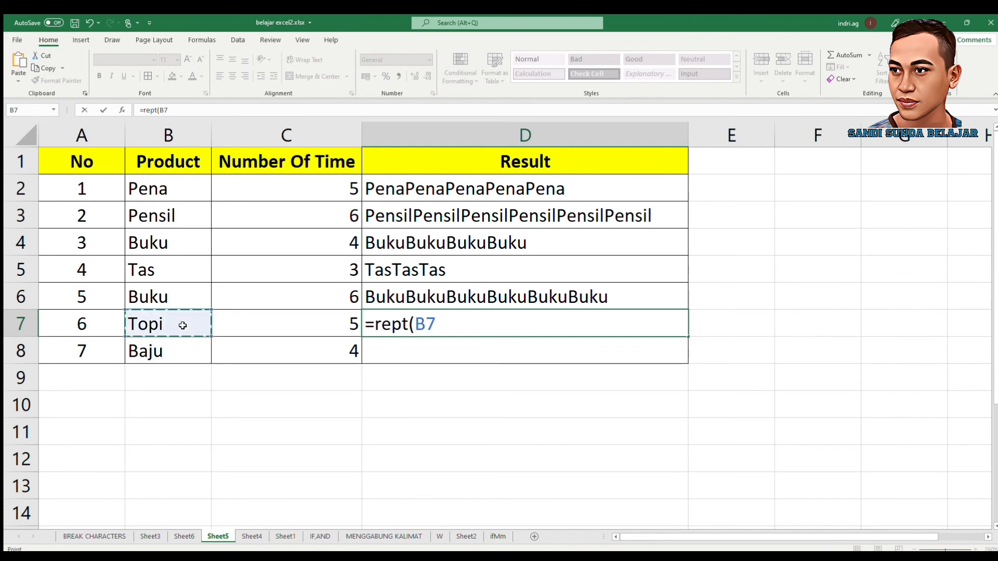
{"action": "type", "text": ";"}
{"action": "left_click", "coordinate": [253, 326]}
{"action": "type", "text": ")"}
{"action": "key", "text": "Return"}
Enter the formula =REPT(B8;C8) in D8 to repeat Baju by its Number Of Time
{"action": "type", "text": "=rep"}
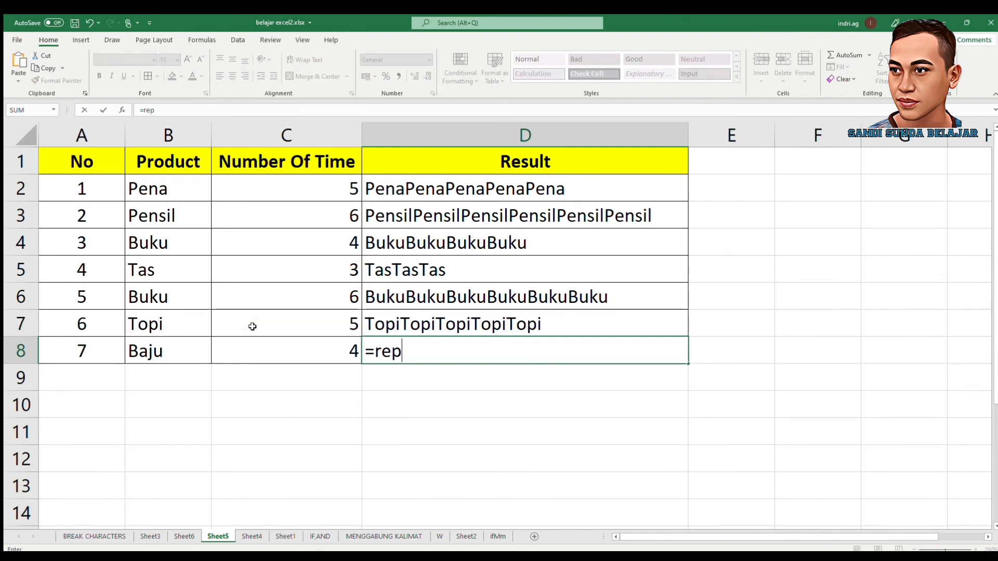
{"action": "type", "text": "t("}
{"action": "left_click", "coordinate": [153, 348]}
{"action": "type", "text": ";"}
{"action": "left_click", "coordinate": [225, 352]}
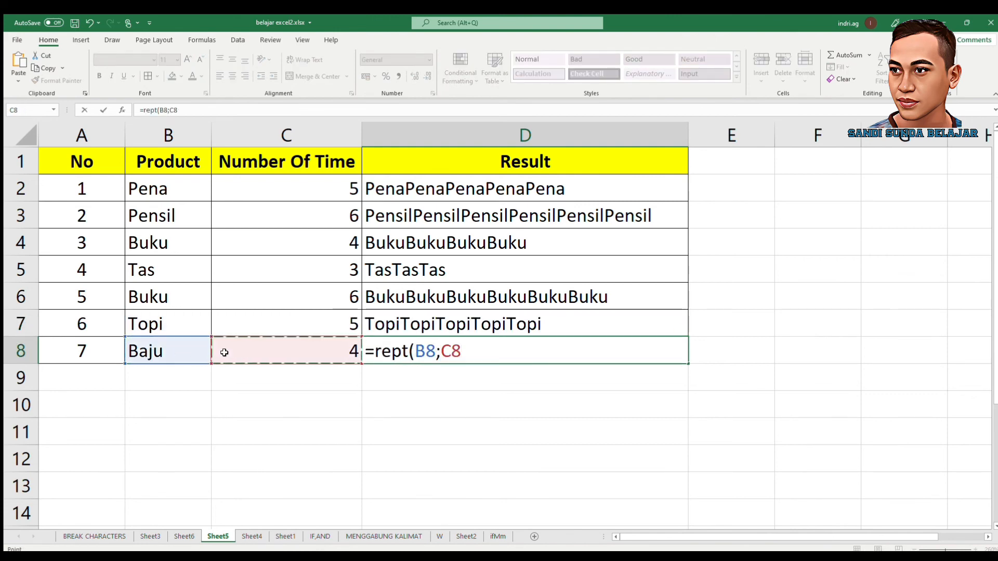
{"action": "type", "text": ")"}
{"action": "key", "text": "Return"}
Center the Number Of Time values in C2:C8 horizontally
{"action": "left_click_drag", "start_coordinate": [275, 200], "coordinate": [297, 345]}
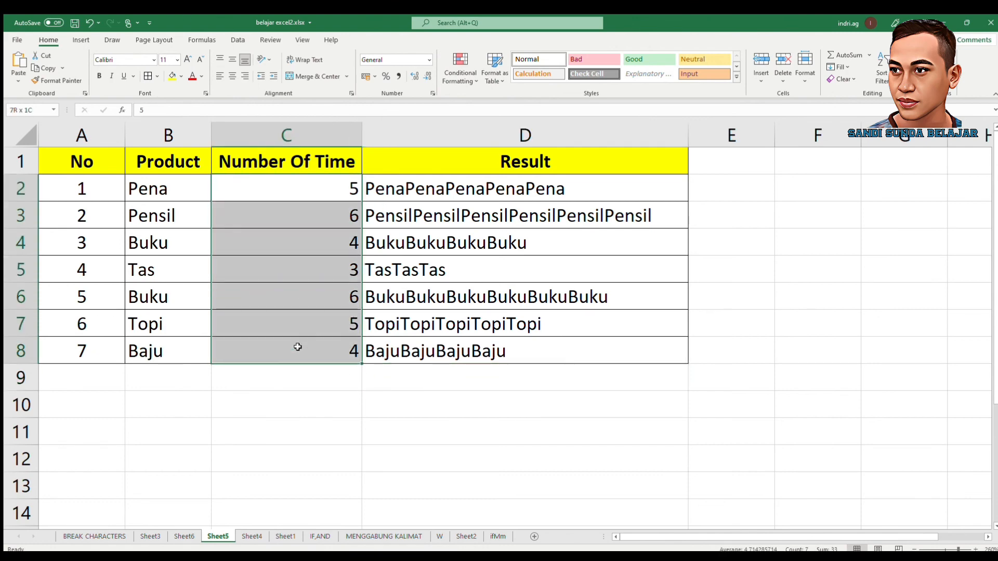
{"action": "left_click", "coordinate": [232, 76]}
{"action": "left_click", "coordinate": [553, 270]}
Clear all the formulas from the Result cells D2:D8
{"action": "left_click_drag", "start_coordinate": [479, 196], "coordinate": [475, 350]}
{"action": "key", "text": "Delete"}
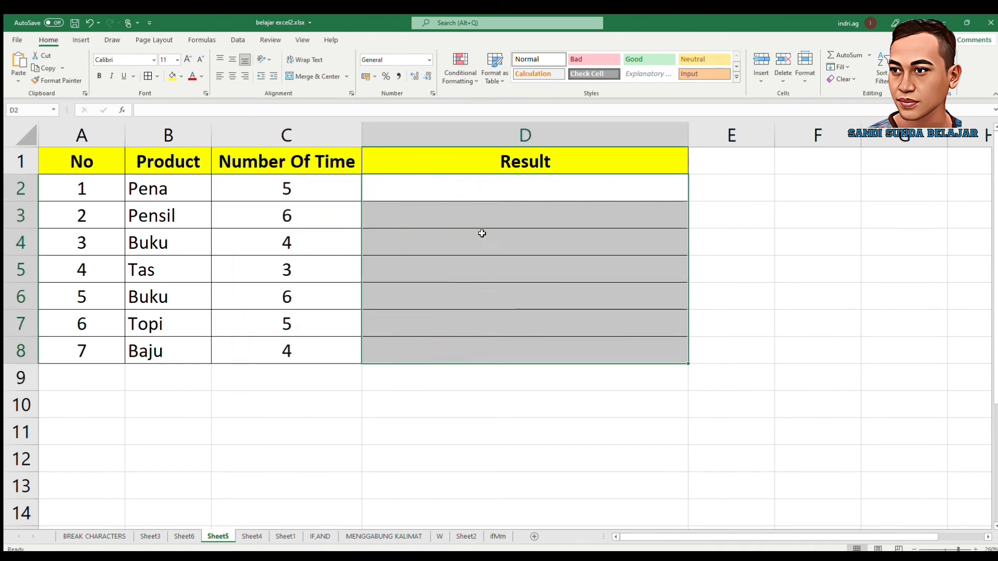
Enter the formula =REPT(B2;C2) in the emptied Result cell D2
{"action": "left_click", "coordinate": [453, 187]}
{"action": "type", "text": "=rept("}
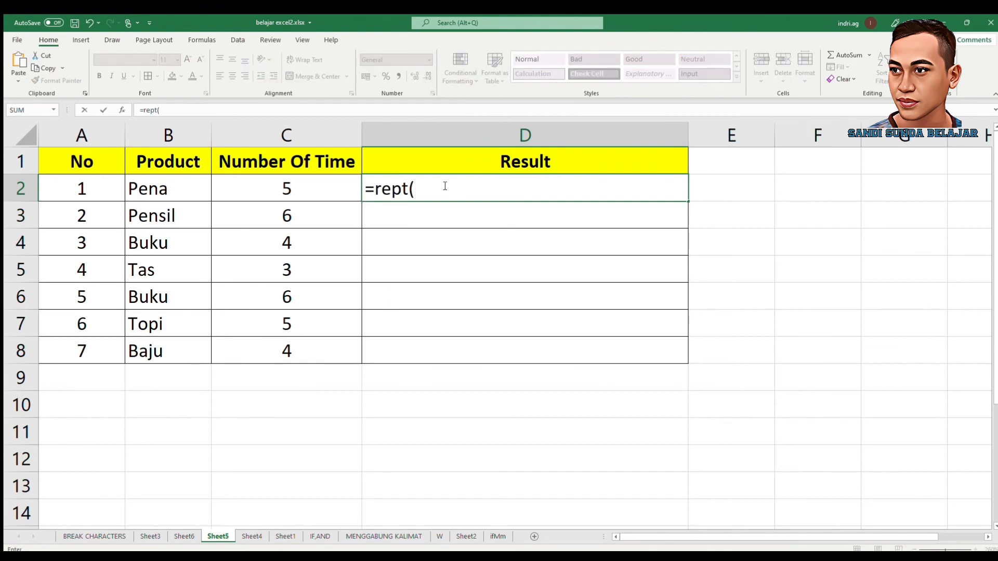
{"action": "left_click", "coordinate": [155, 190]}
{"action": "type", "text": ";"}
{"action": "left_click", "coordinate": [256, 188]}
{"action": "key", "text": "Return"}
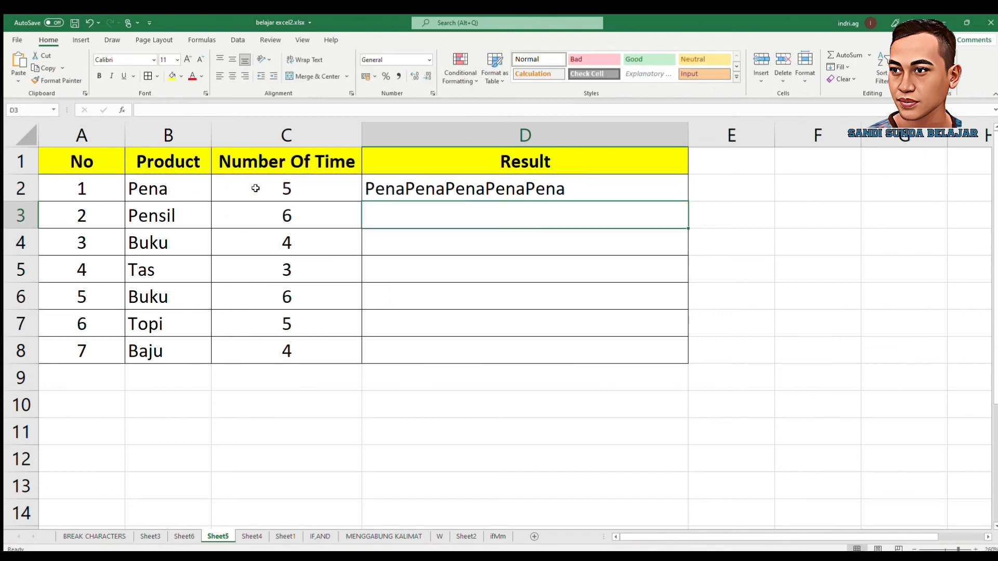
Fill the REPT formula from D2 down through D8
{"action": "left_click", "coordinate": [504, 188]}
{"action": "double_click", "coordinate": [689, 201]}
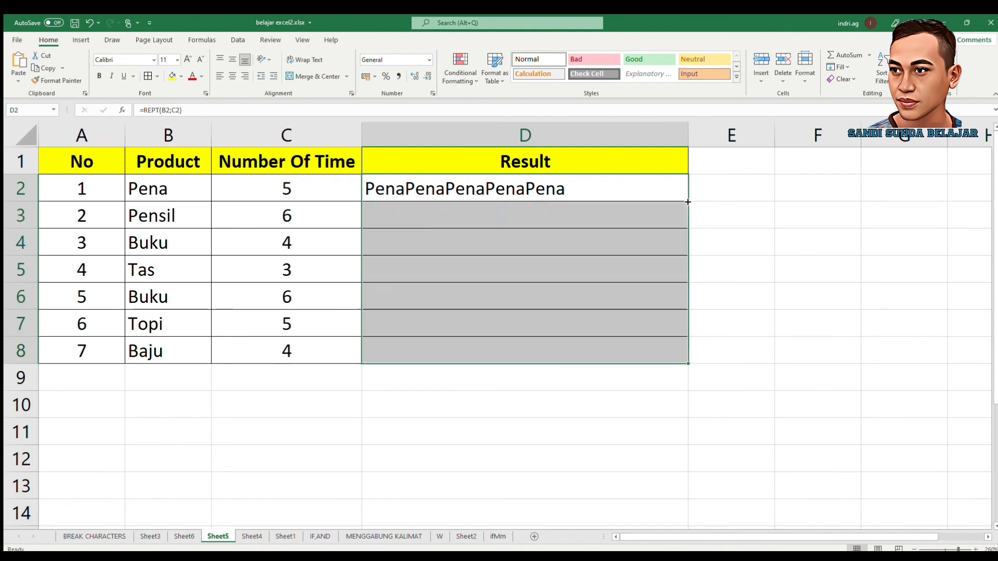
{"action": "left_click", "coordinate": [459, 260]}
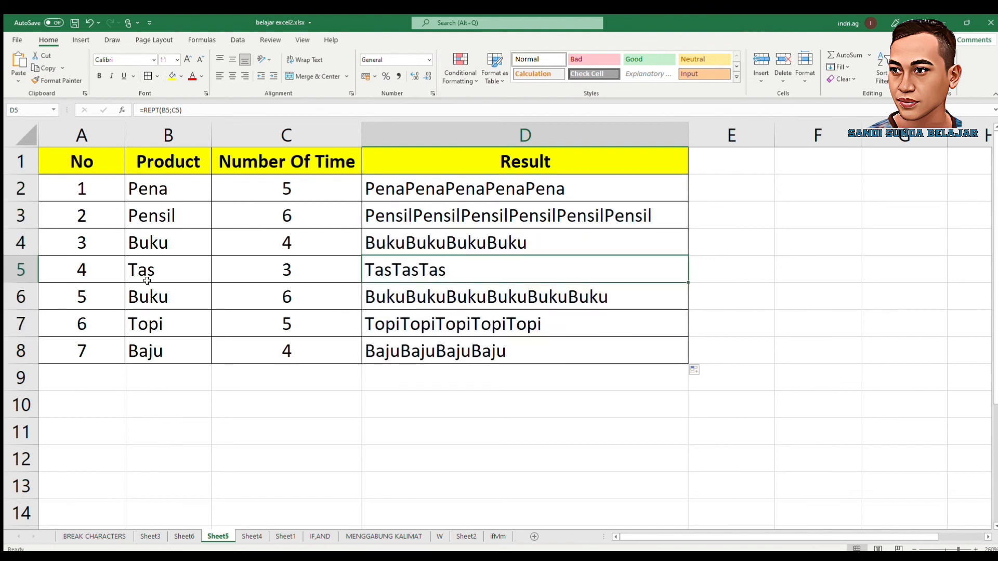